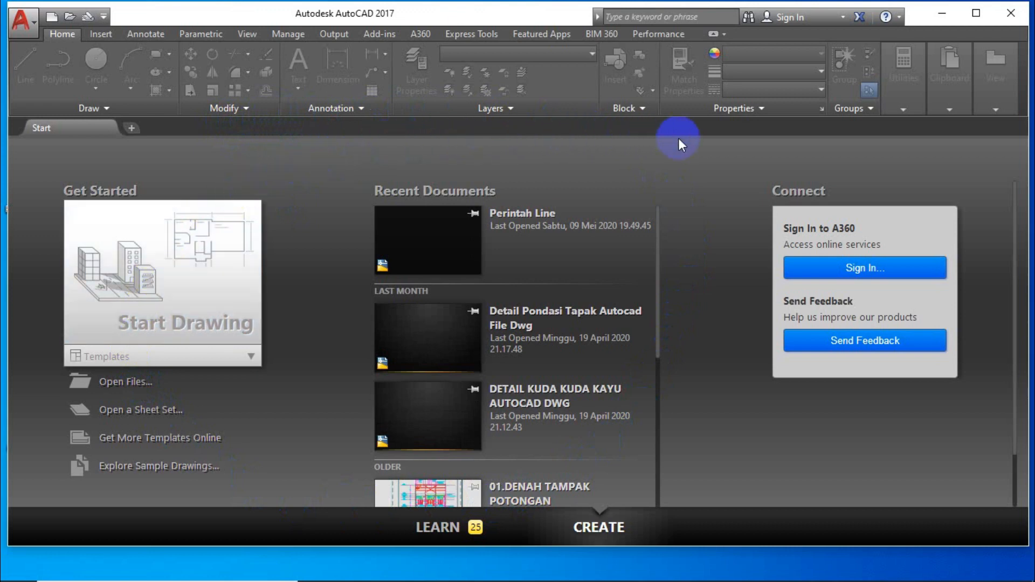
click(78, 358)
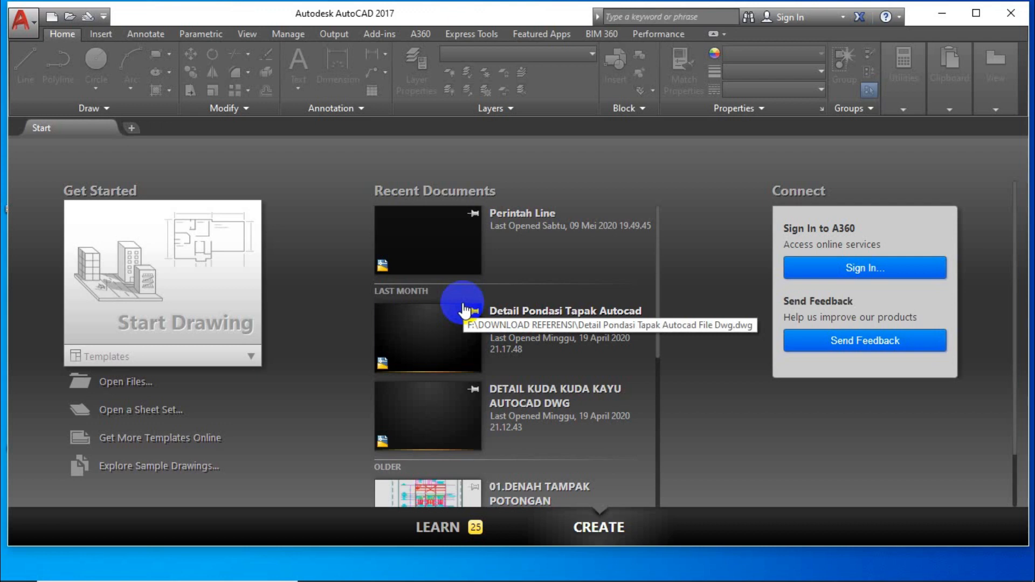
scroll(461, 308, down, 3)
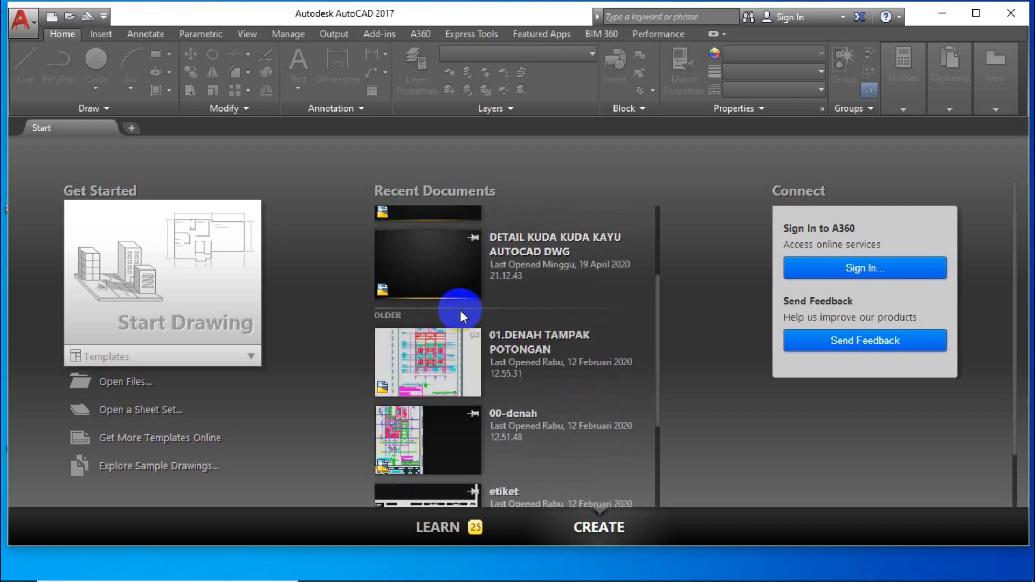
scroll(460, 309, up, 3)
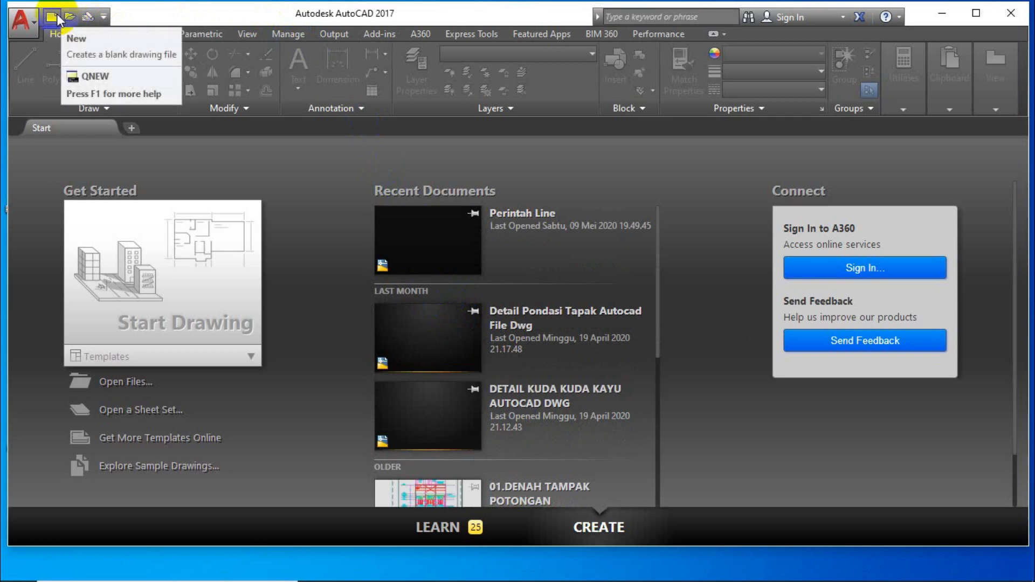
Step: Create a new drawing from the acadiso template
click(31, 26)
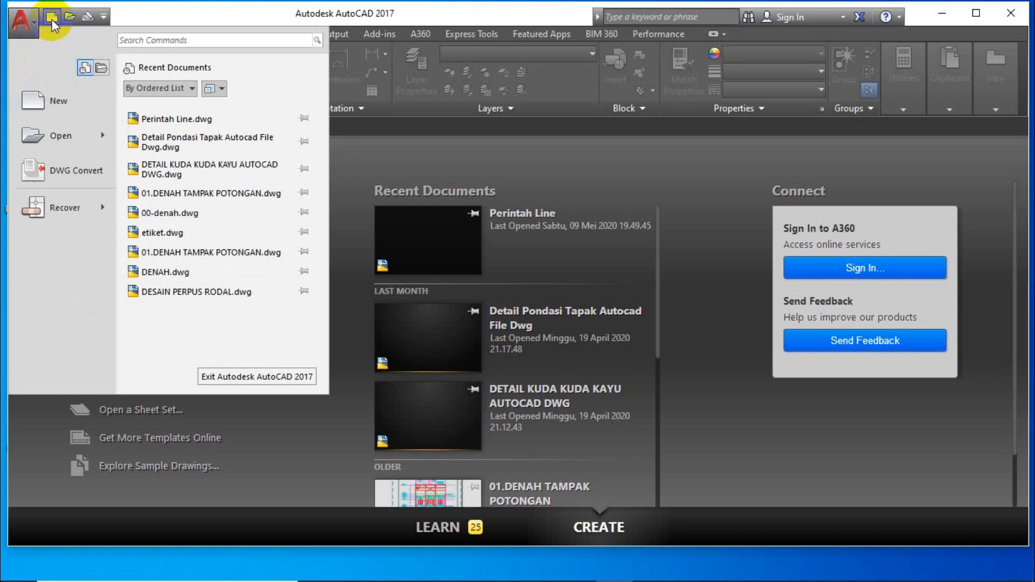
click(68, 97)
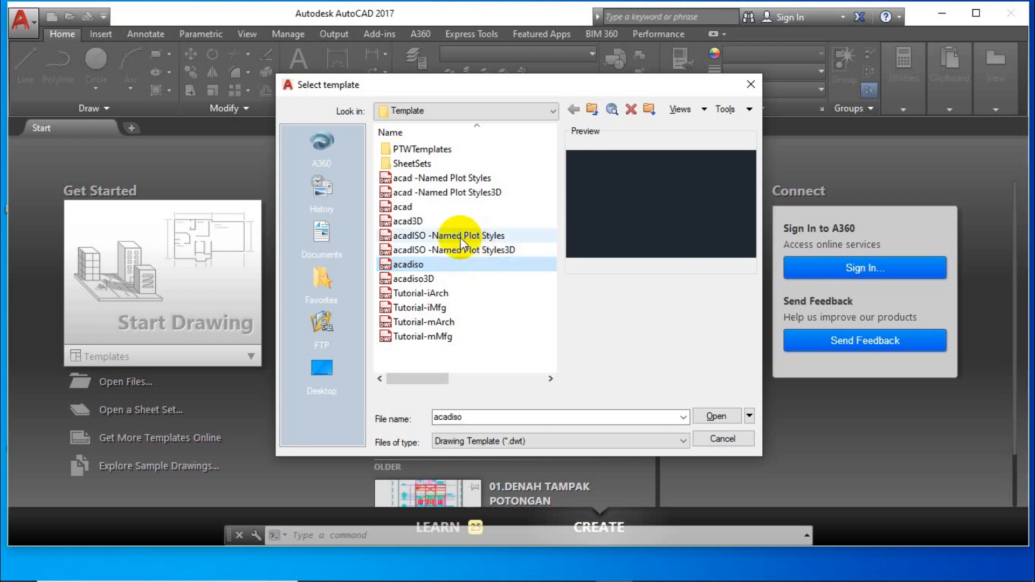
click(434, 210)
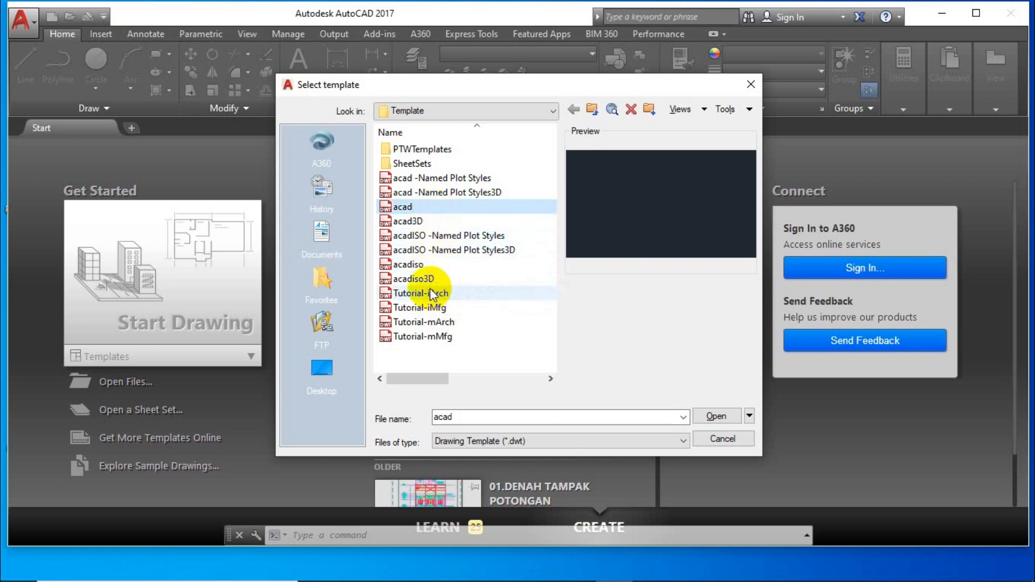
click(428, 268)
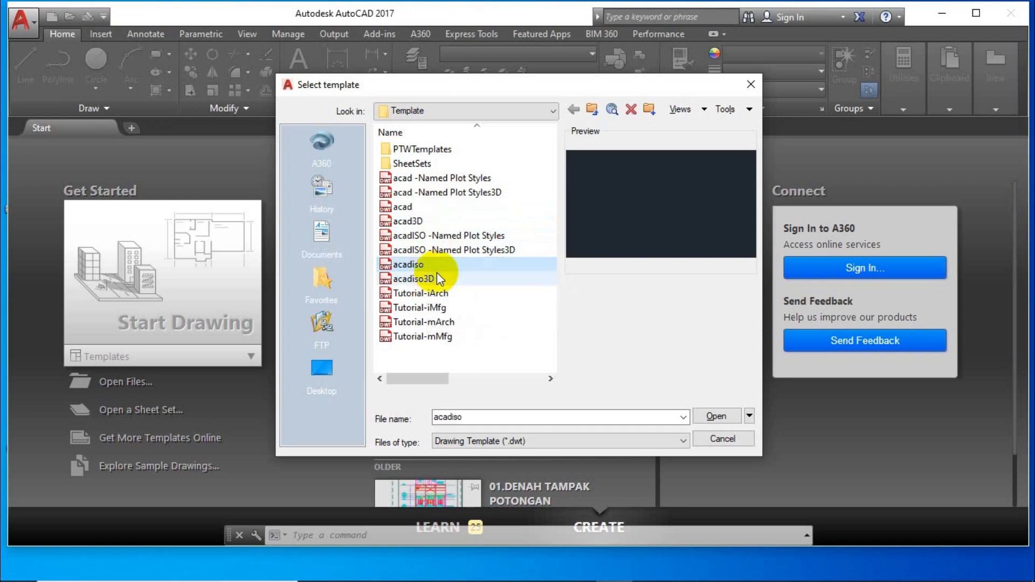
click(706, 417)
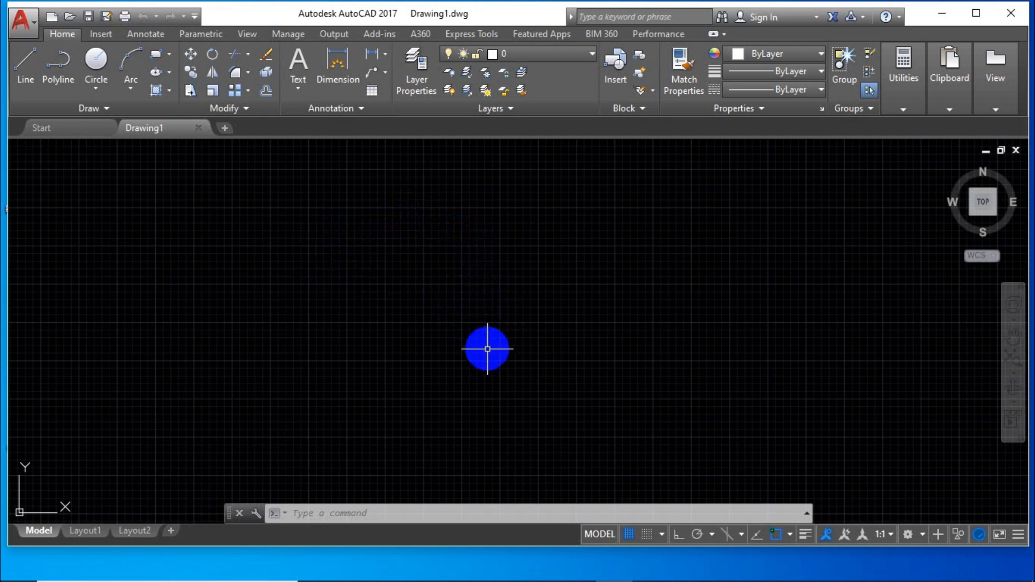
click(921, 534)
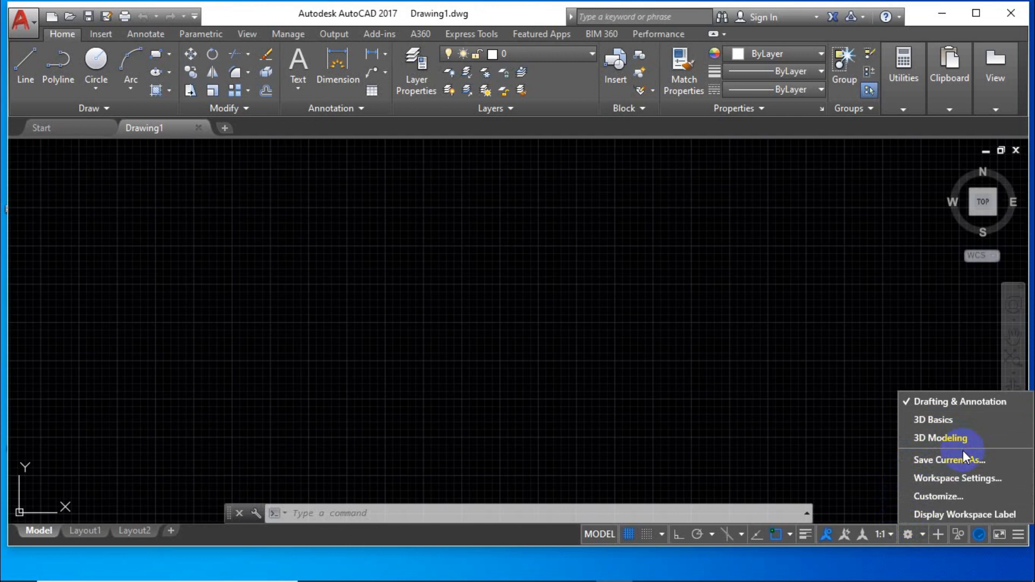
click(497, 9)
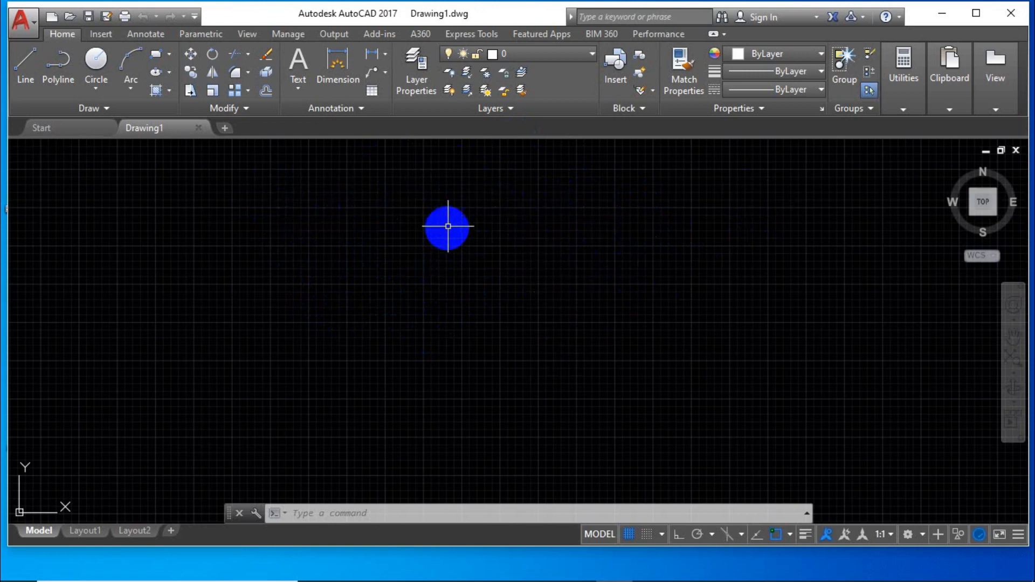
right_click(467, 172)
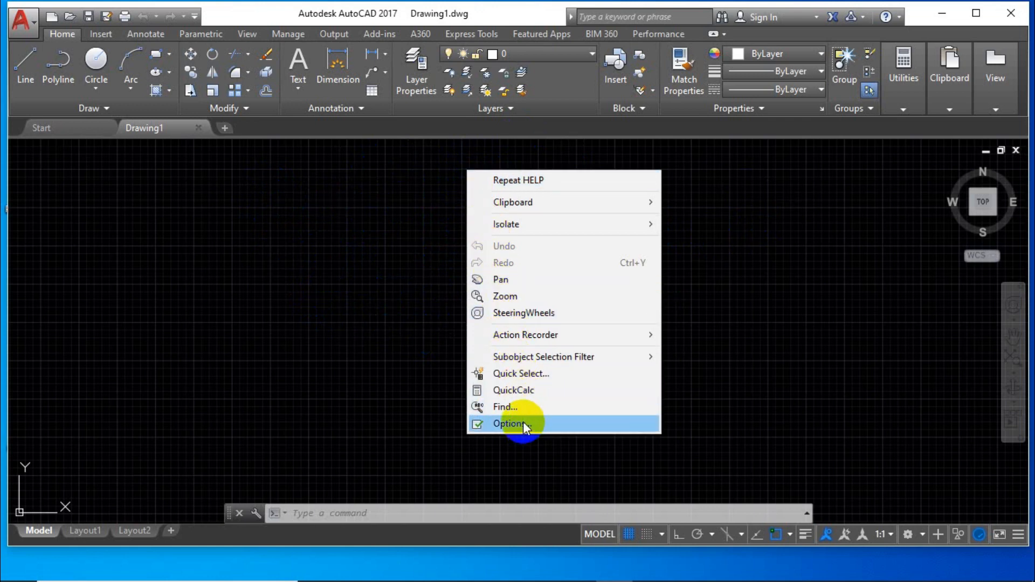
click(393, 190)
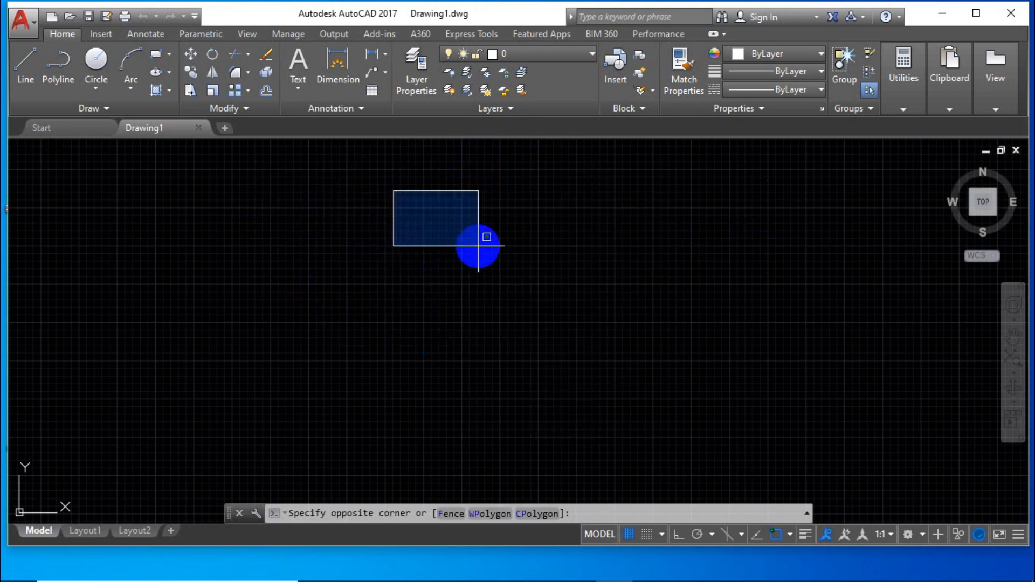
click(505, 272)
Step: Open the Options dialog with the OP command and review its file search paths and display settings
text(OP)
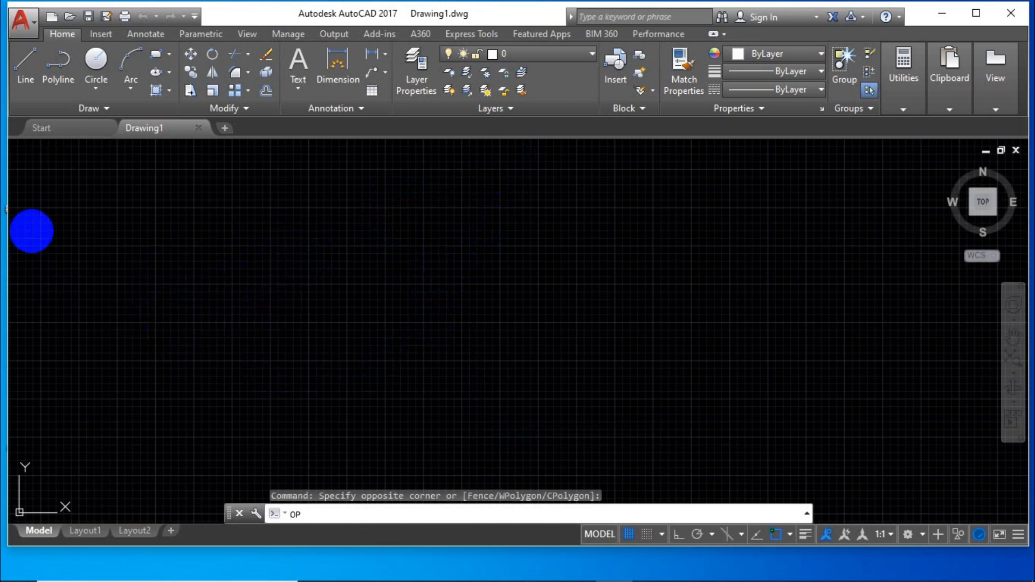
key(Return)
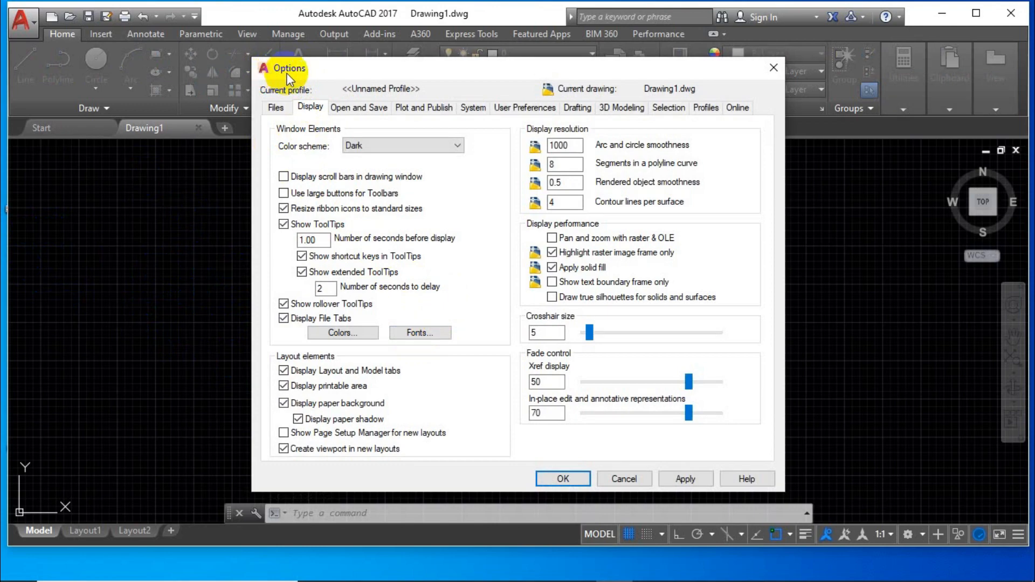
click(276, 108)
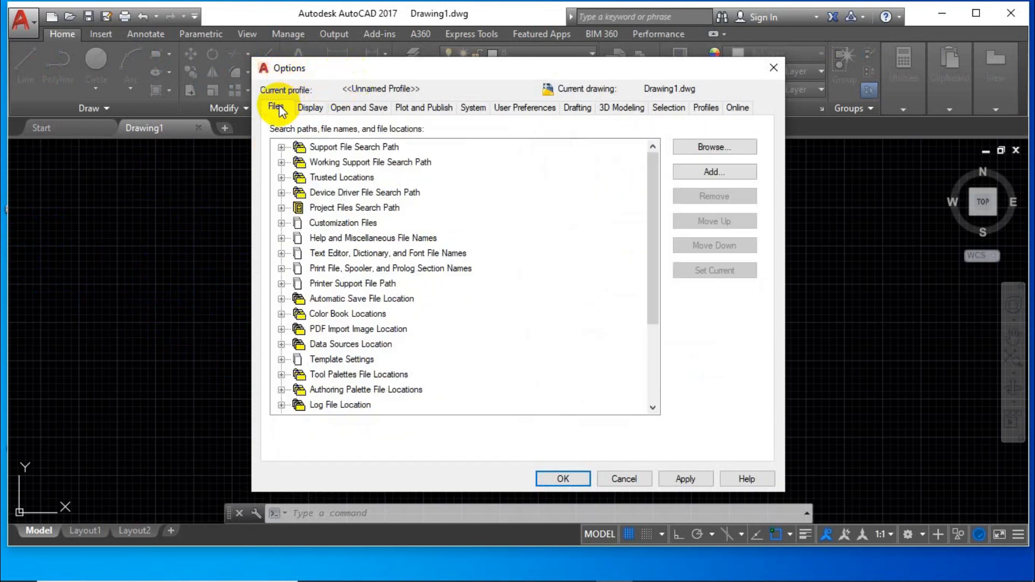
click(310, 110)
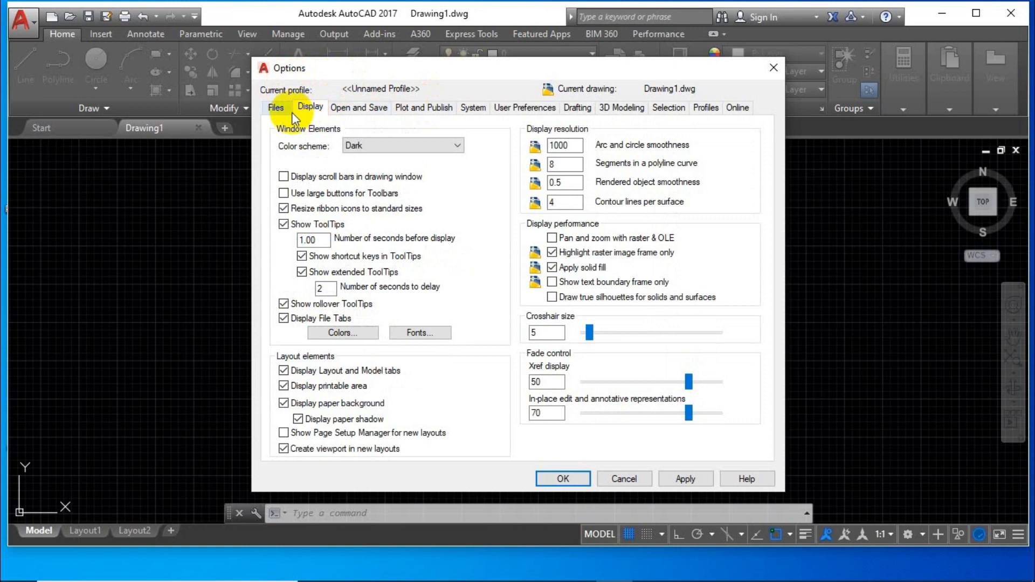
click(278, 109)
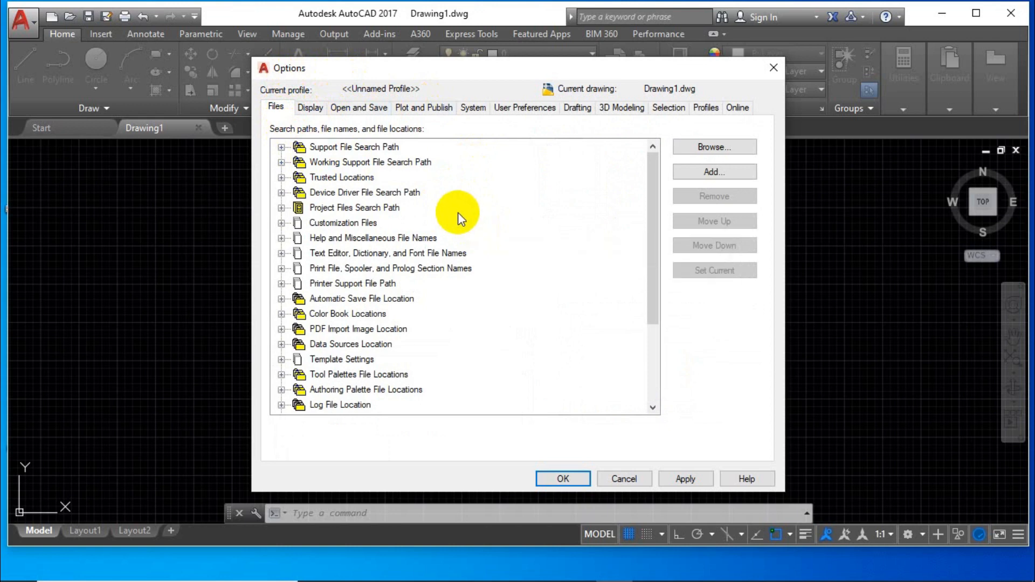
click(309, 109)
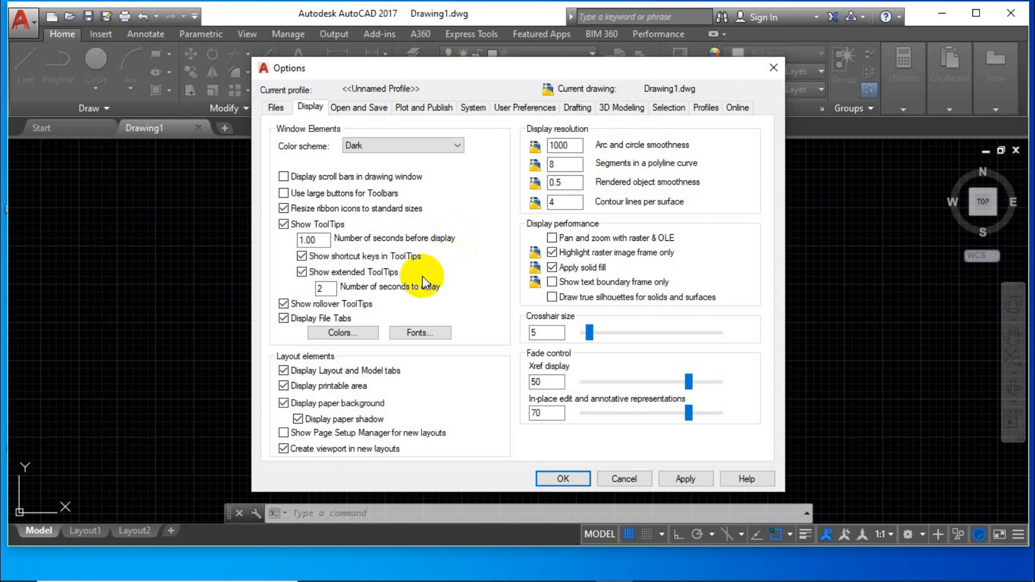
Step: Open the drawing window colors and set the 2D model space uniform background to Black
click(353, 334)
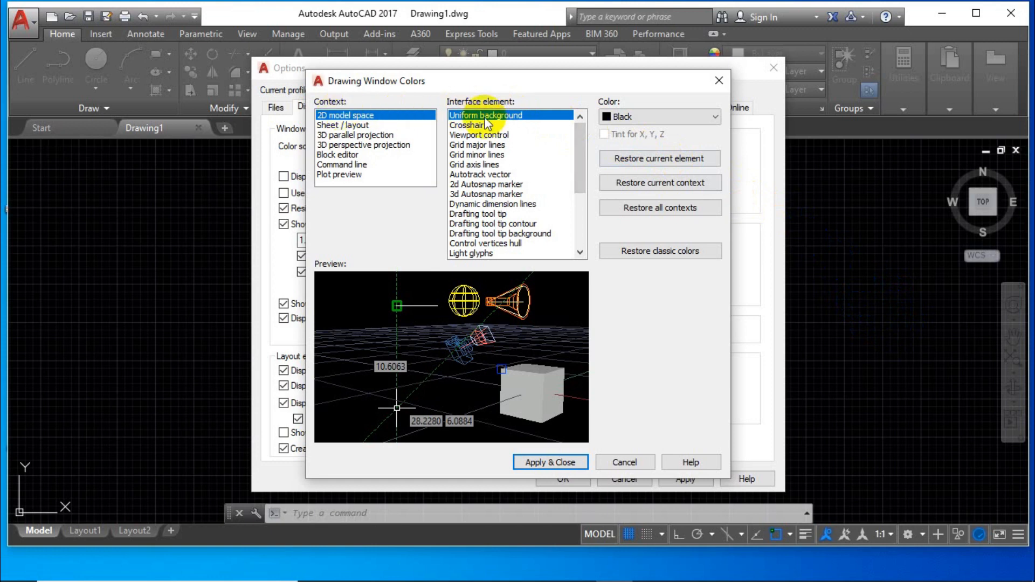
click(635, 118)
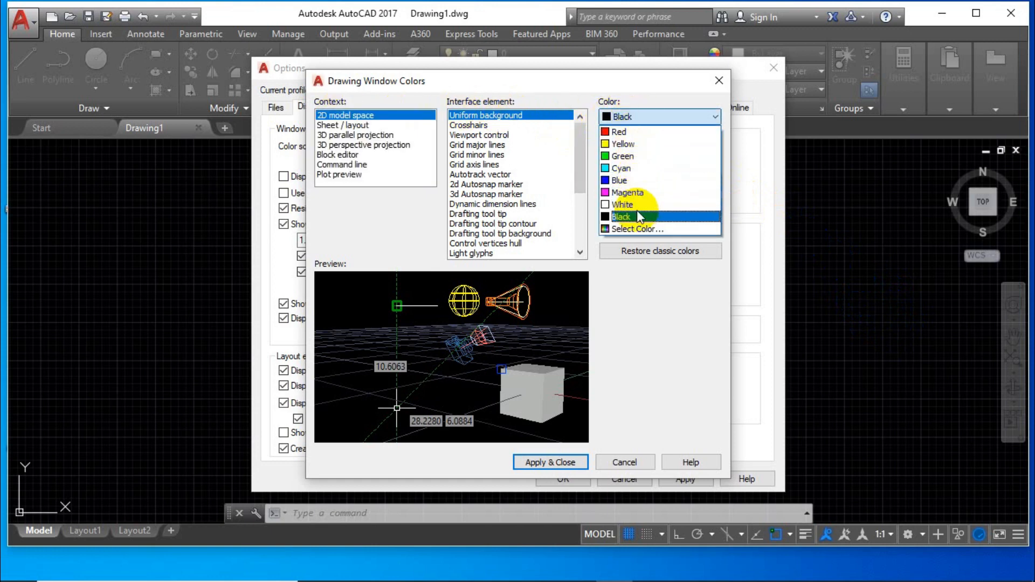
click(636, 215)
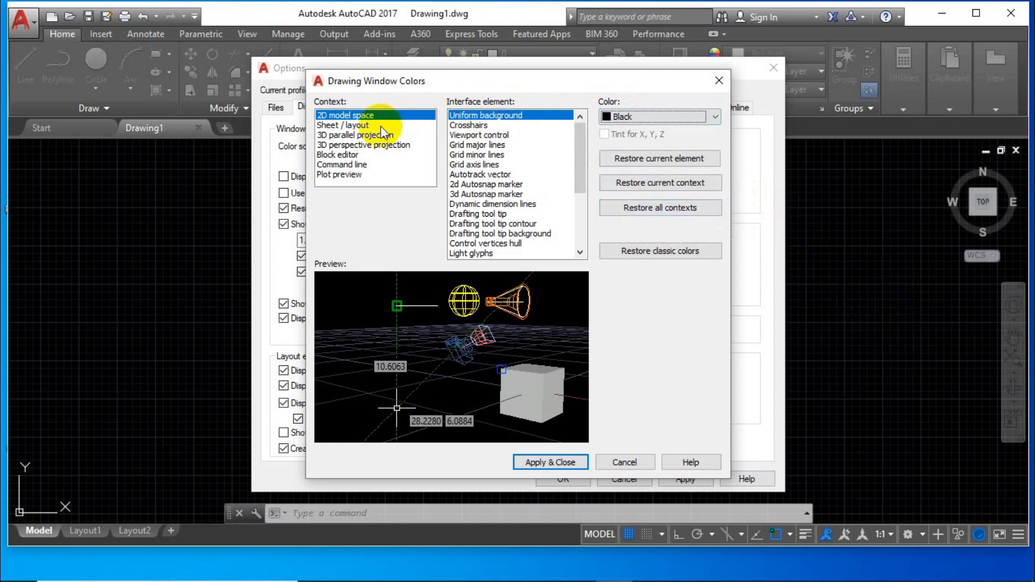
Step: Examine the color settings of the sheet/layout, plot preview and command line contexts, and return to 2D model space
click(360, 125)
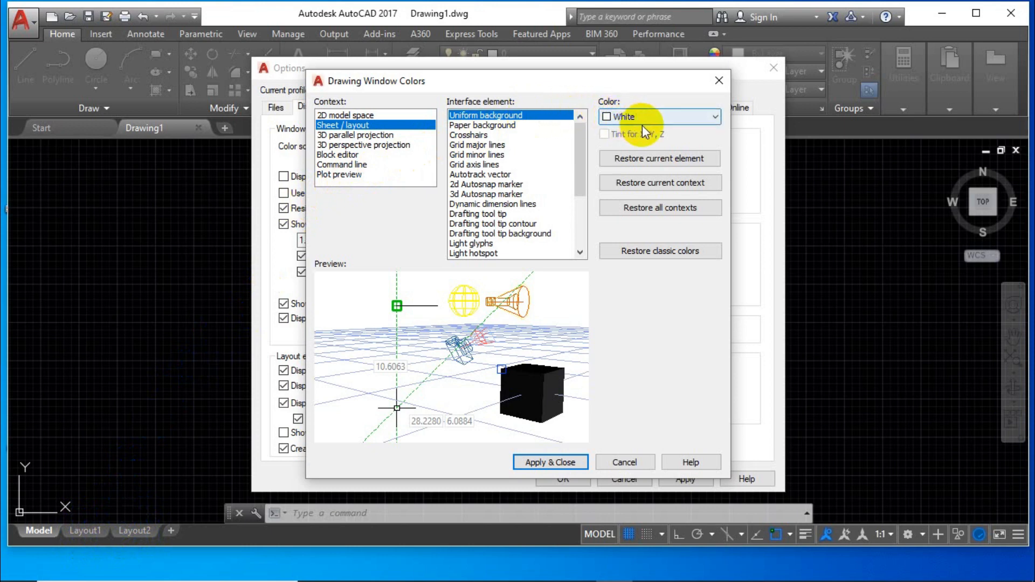
click(625, 116)
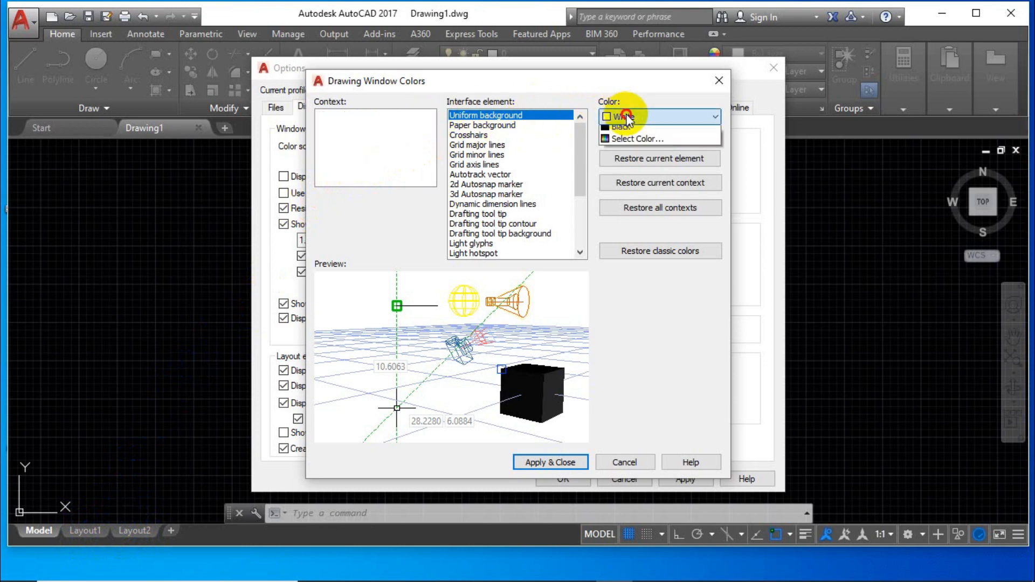
click(636, 84)
click(231, 184)
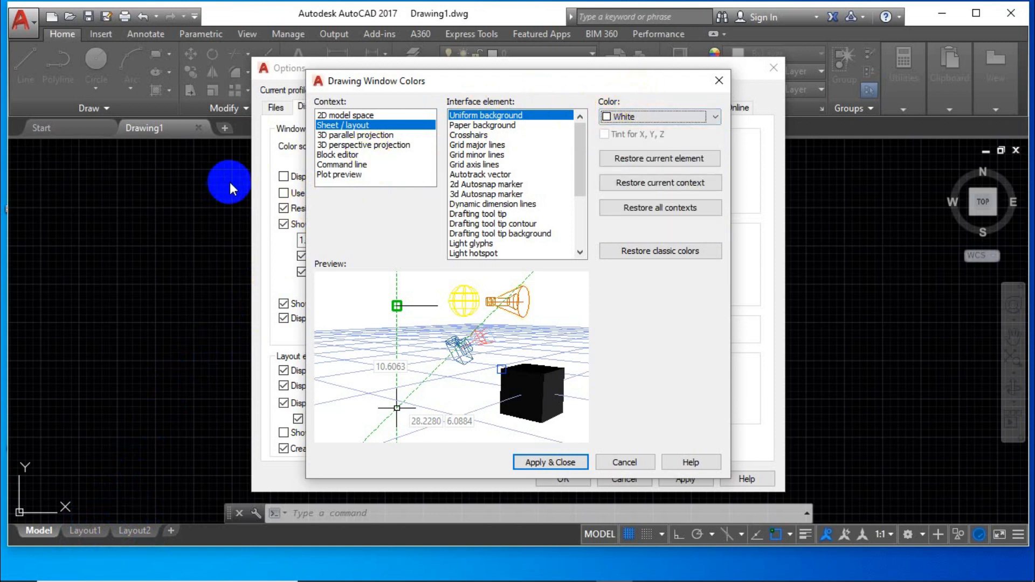
click(332, 175)
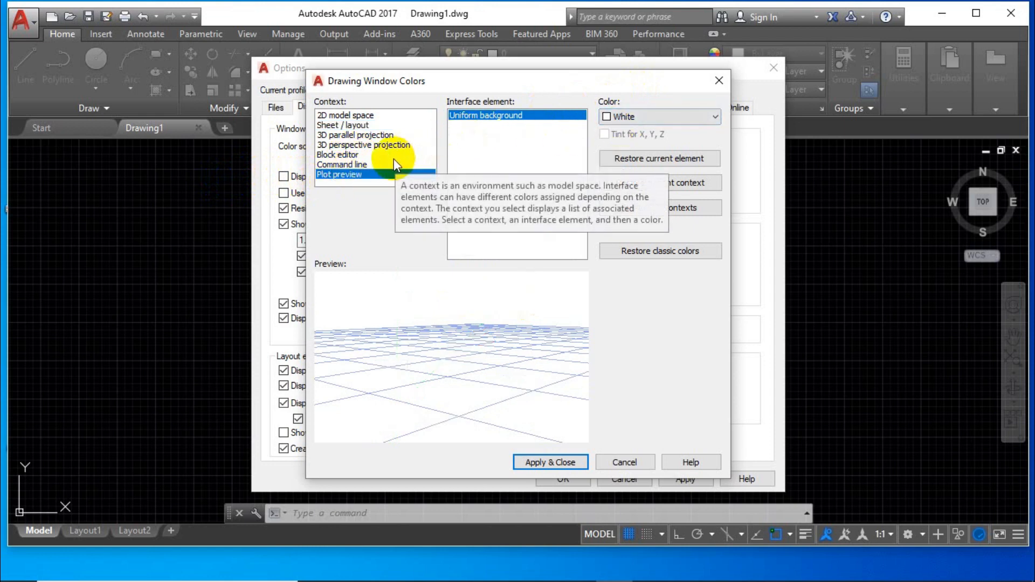
click(358, 163)
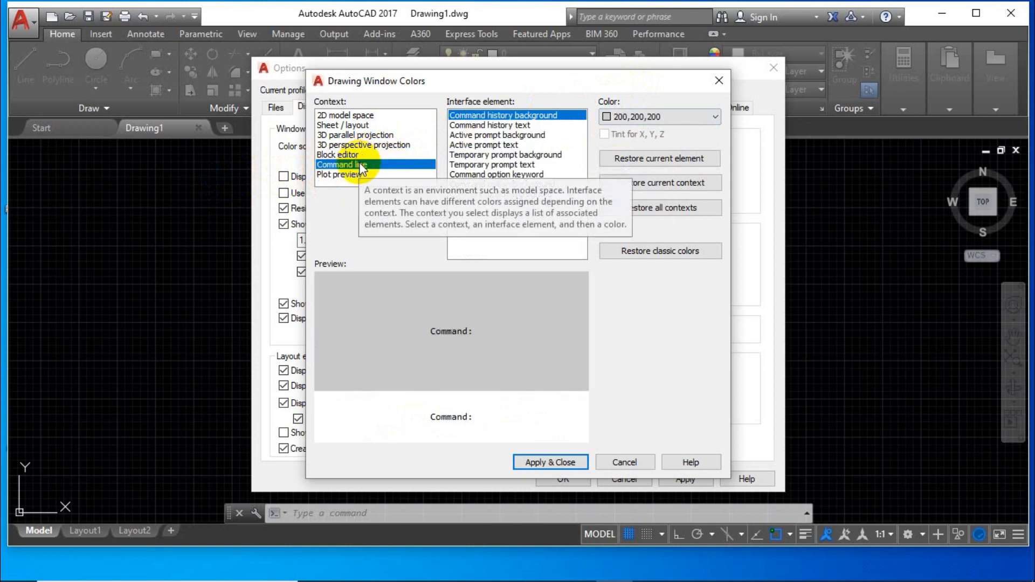
click(358, 114)
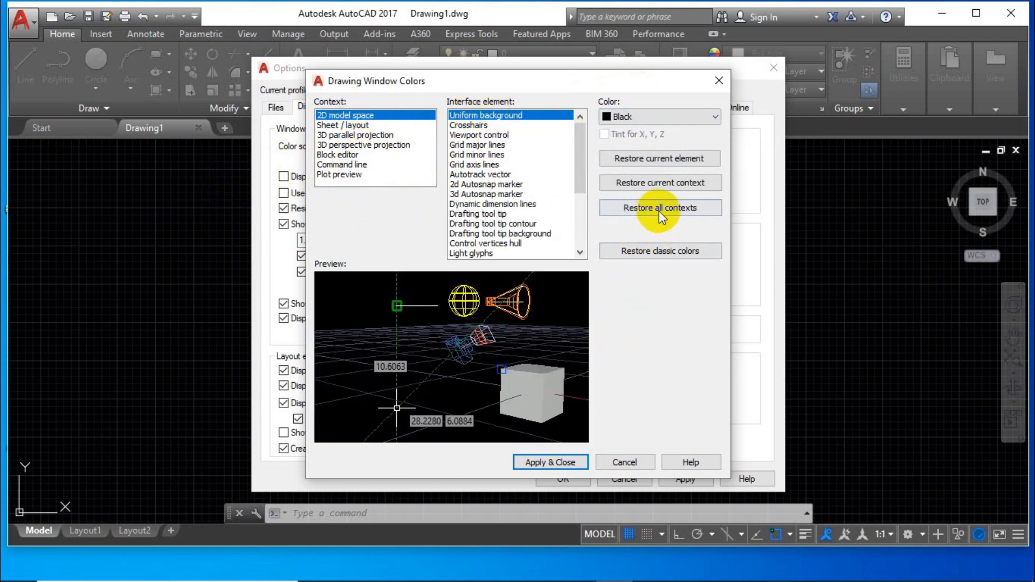
Step: Apply the drawing window colors and accept the Options dialog
click(577, 416)
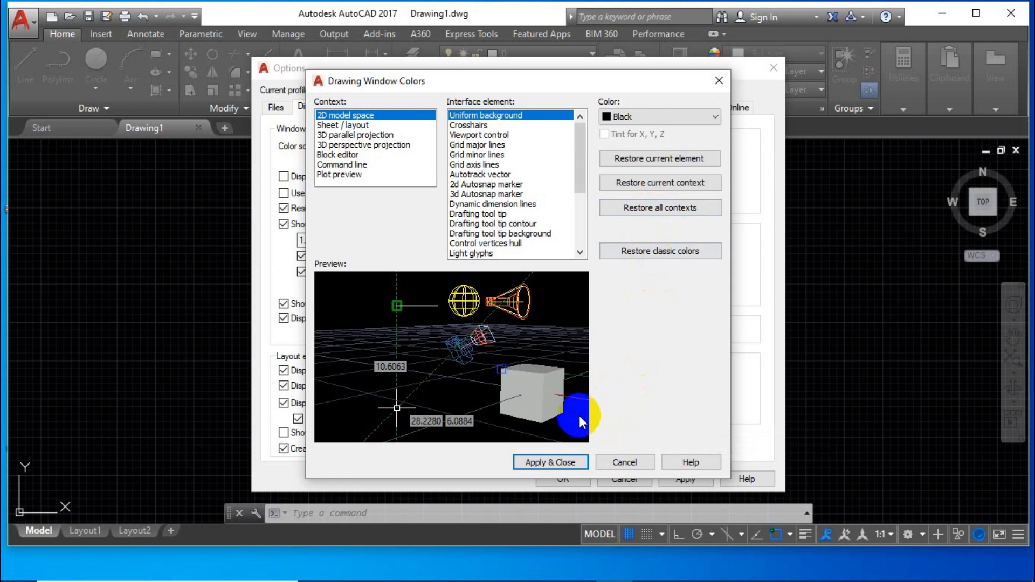
click(561, 464)
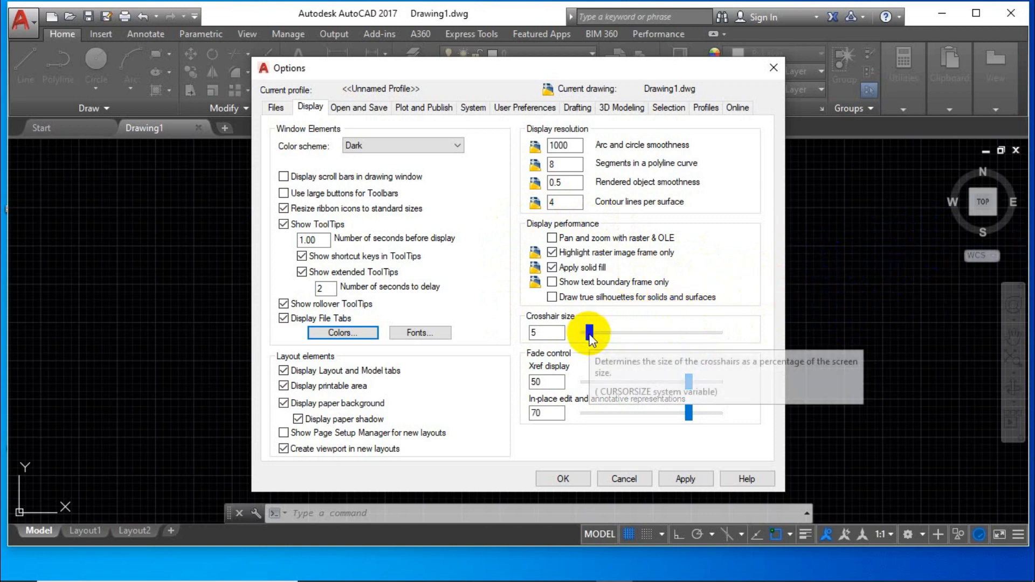
click(561, 480)
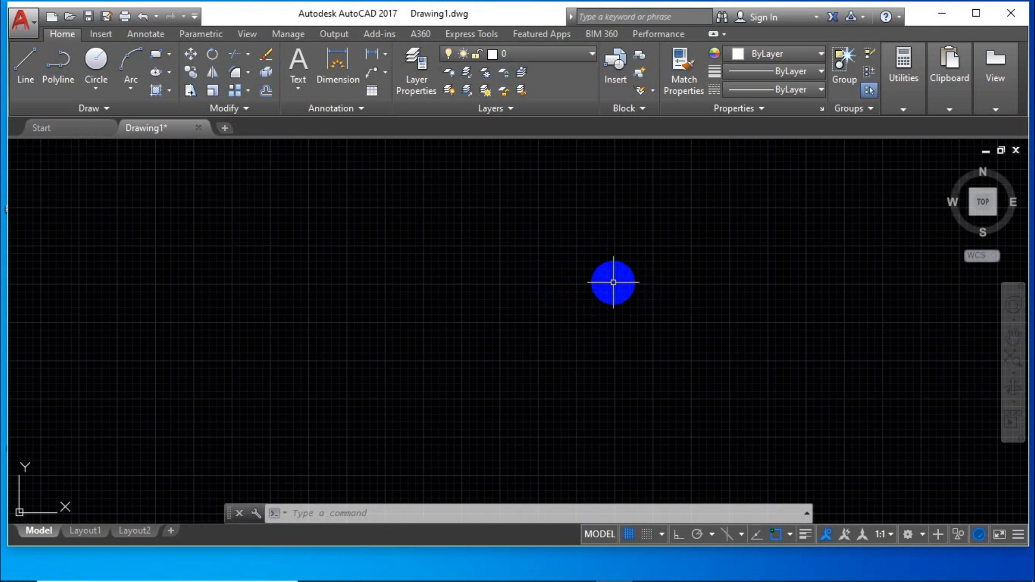
Step: Reopen the Options dialog, enlarge the crosshair size to about 61, and apply the change
text(op)
key(Return)
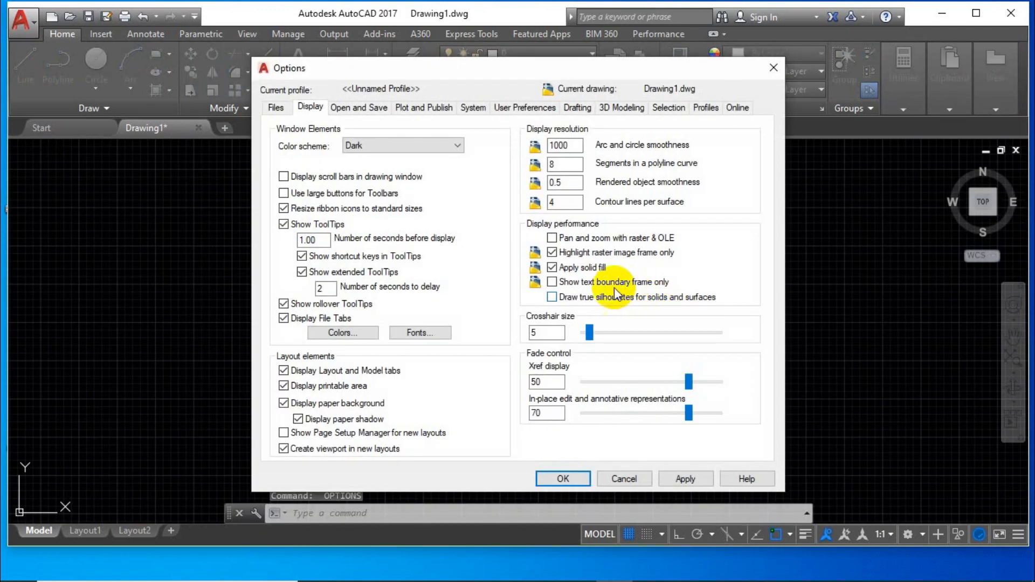
drag(597, 332, 666, 332)
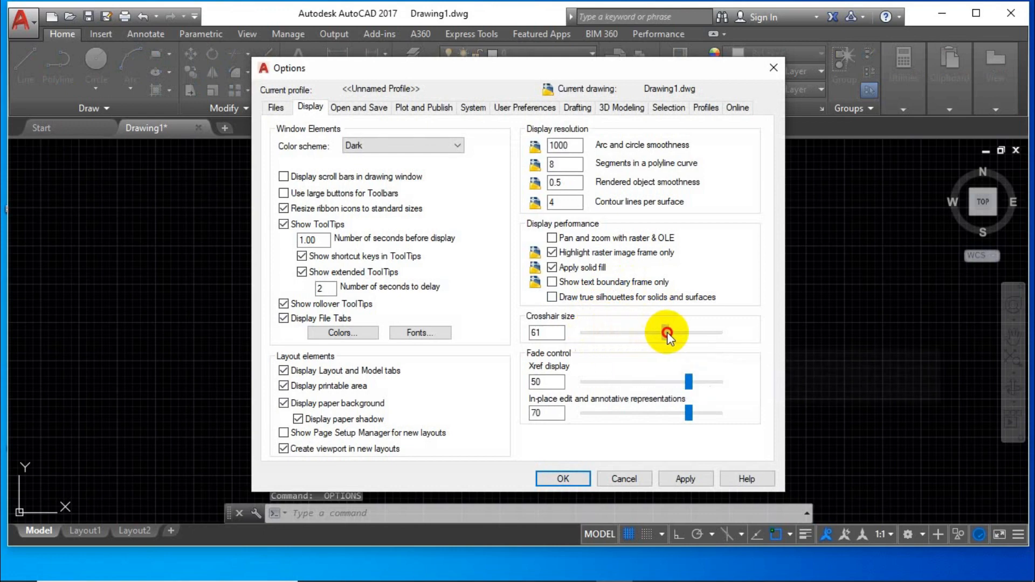
click(686, 479)
click(576, 478)
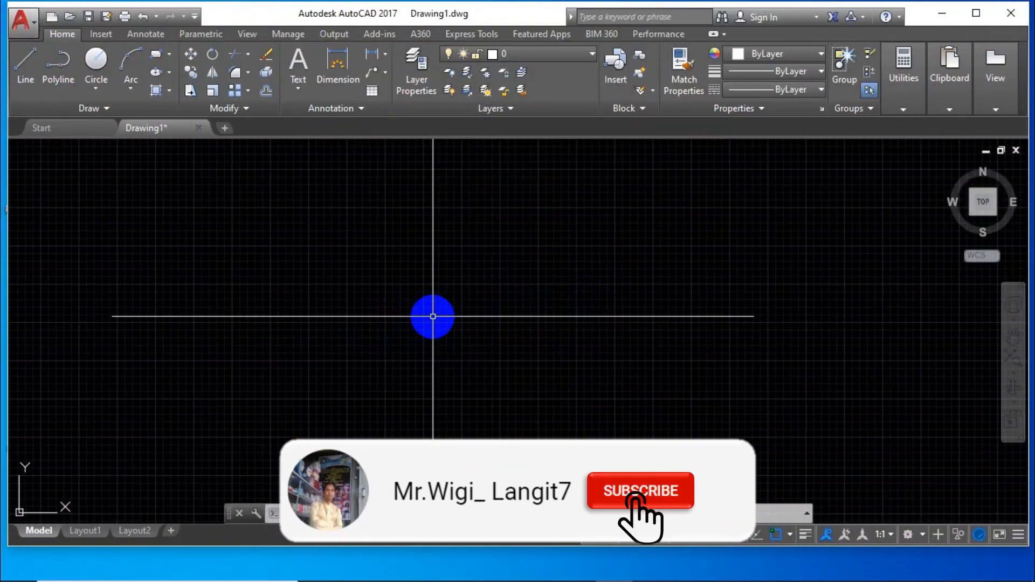
Step: Reopen the Options dialog and reduce the crosshair size to 8
text(op)
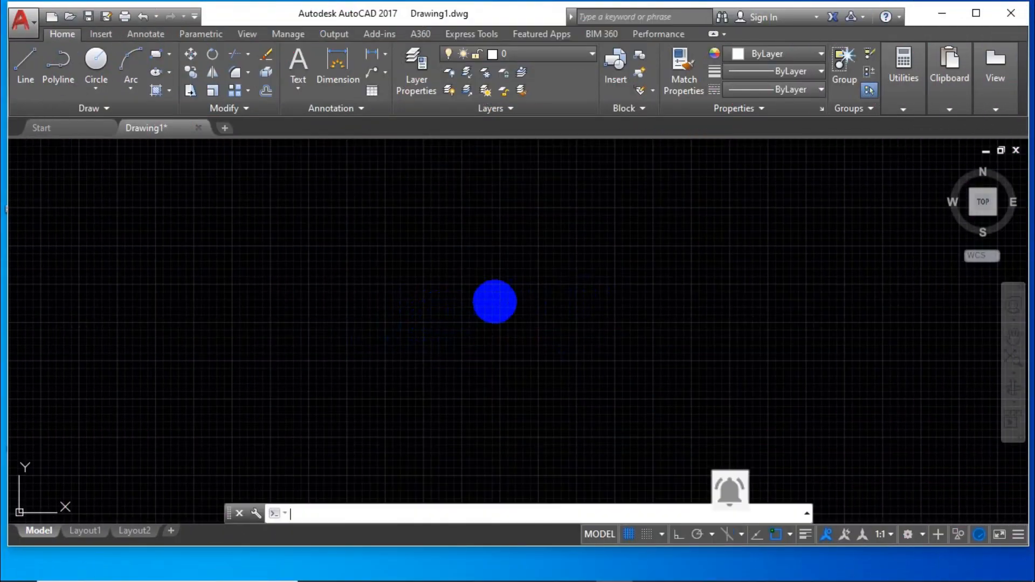
key(Return)
click(617, 330)
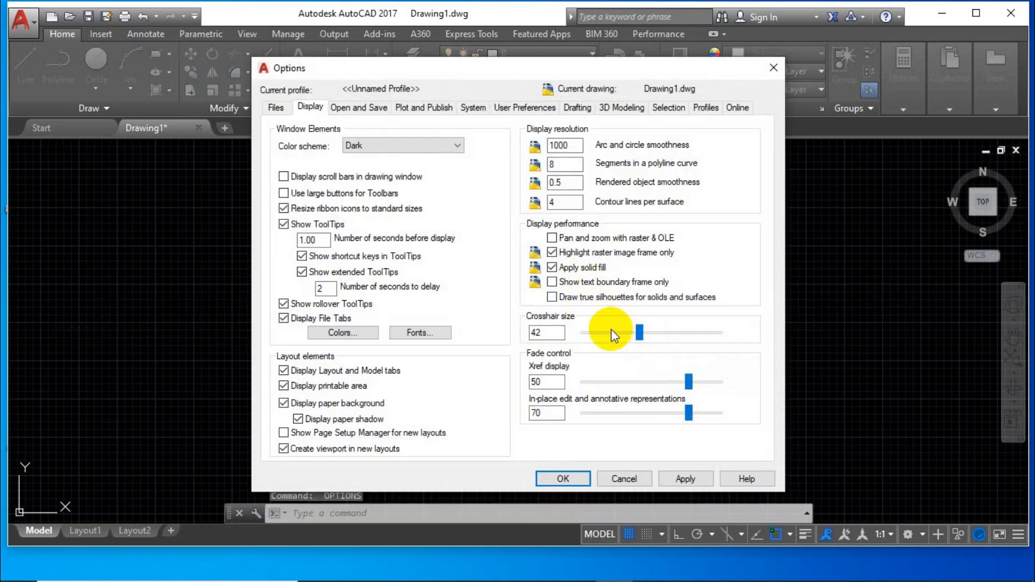
click(615, 332)
drag(613, 333, 597, 331)
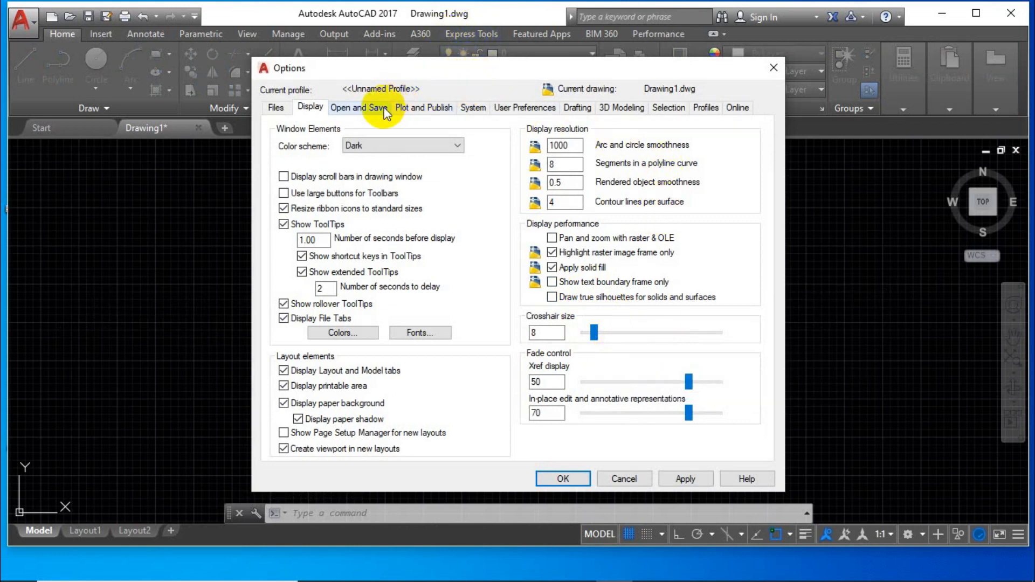
Step: Set the default file save format to AutoCAD 2010/LT2010 Drawing (*.dwg) in the Open and Save options
click(369, 112)
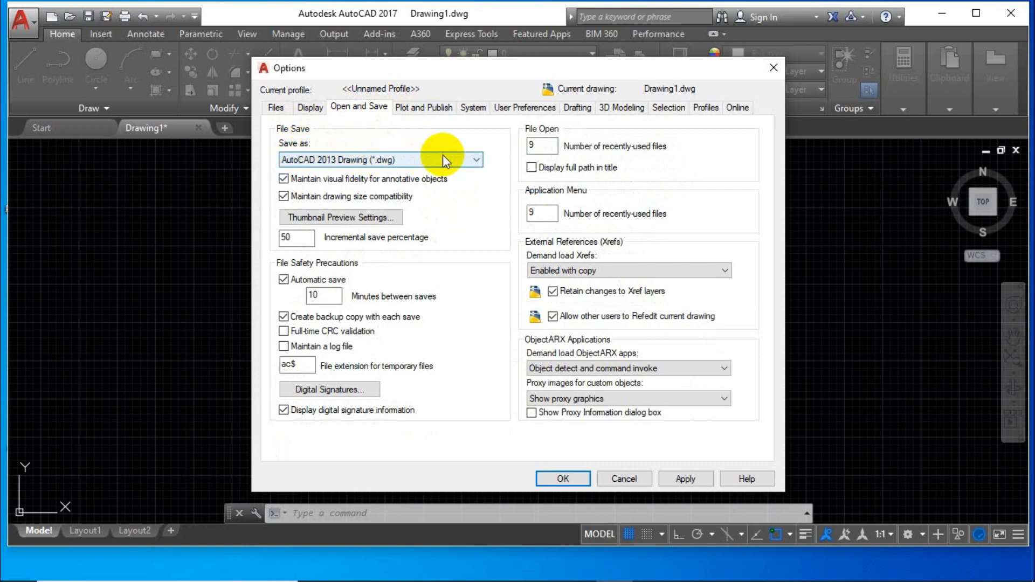
click(460, 159)
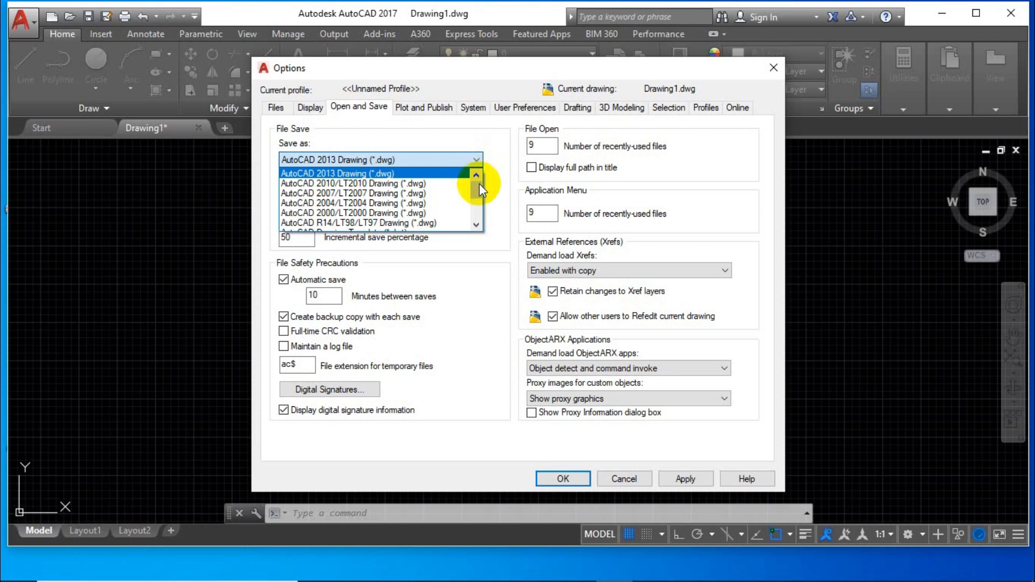
click(478, 188)
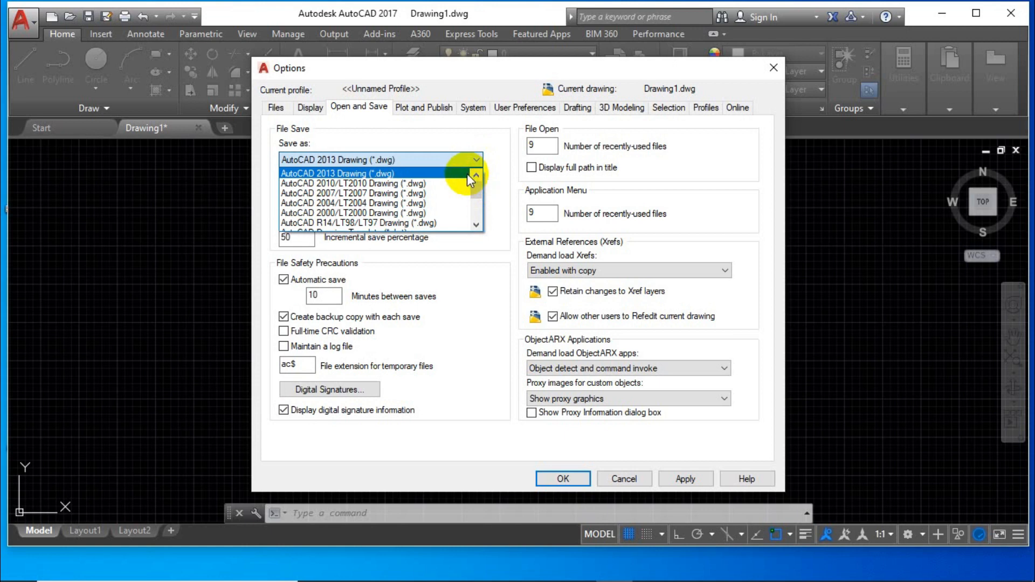
click(426, 186)
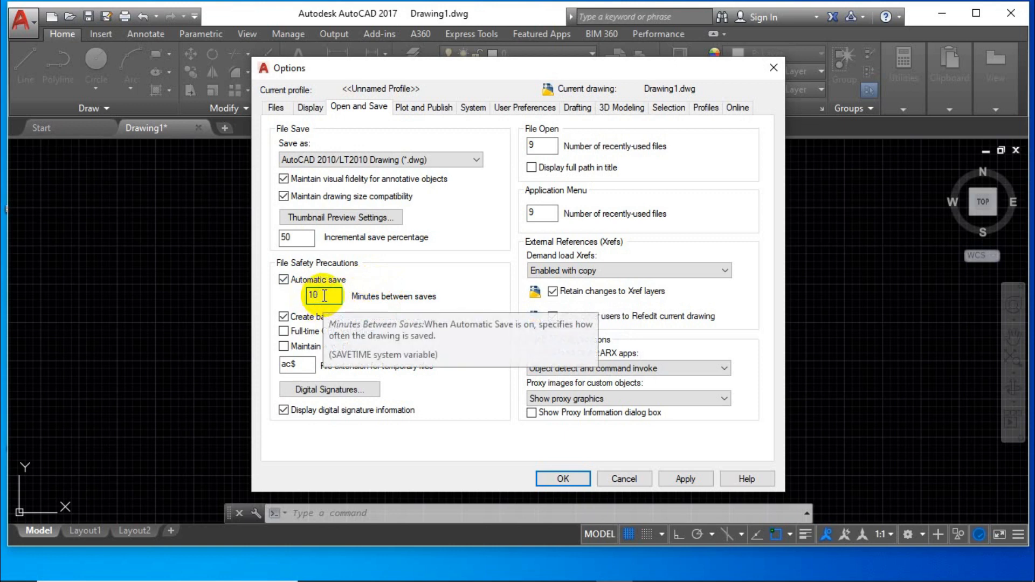
Step: Set the automatic save interval to 10 minutes between saves
drag(327, 295, 291, 302)
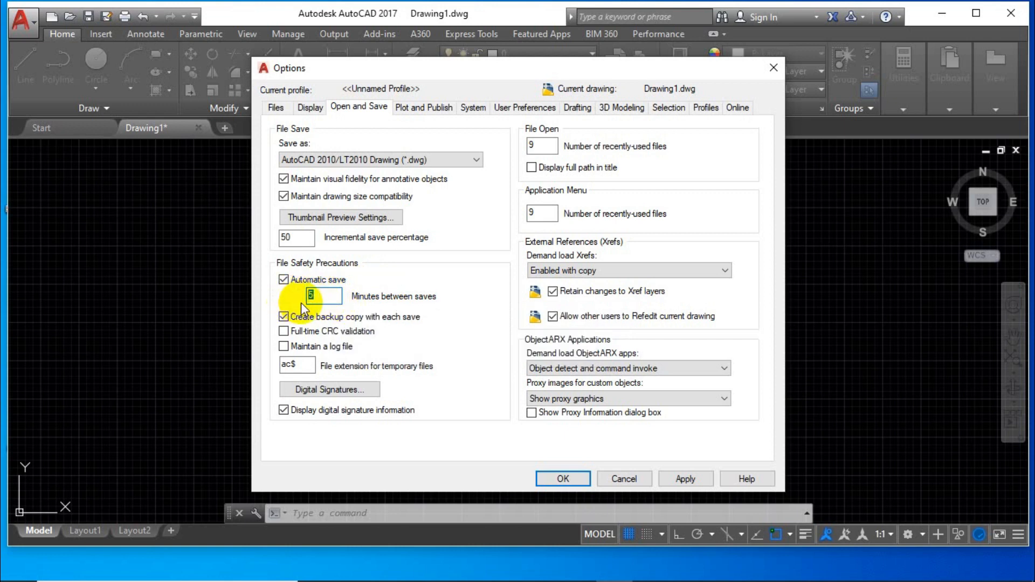
text(10)
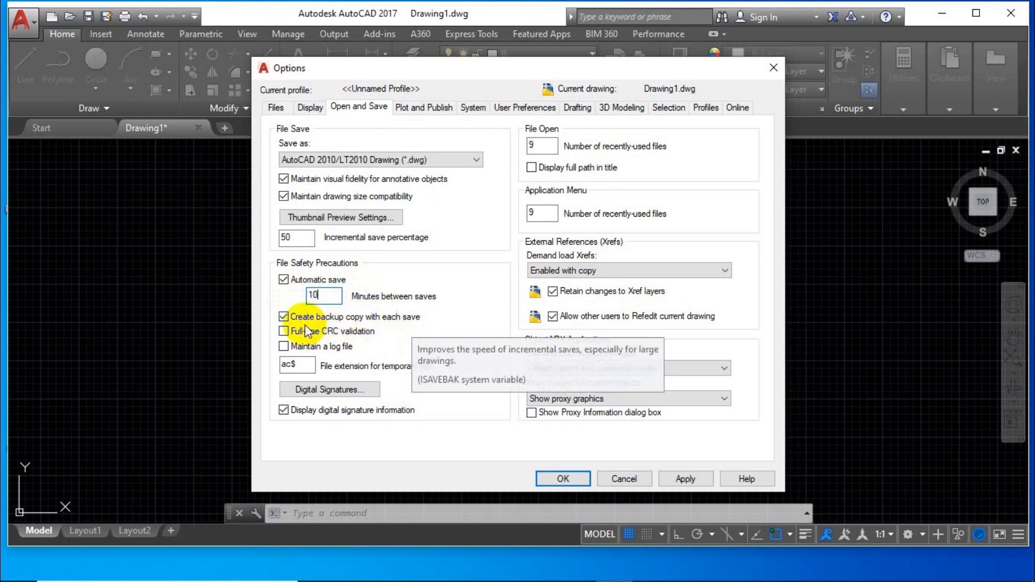
click(458, 308)
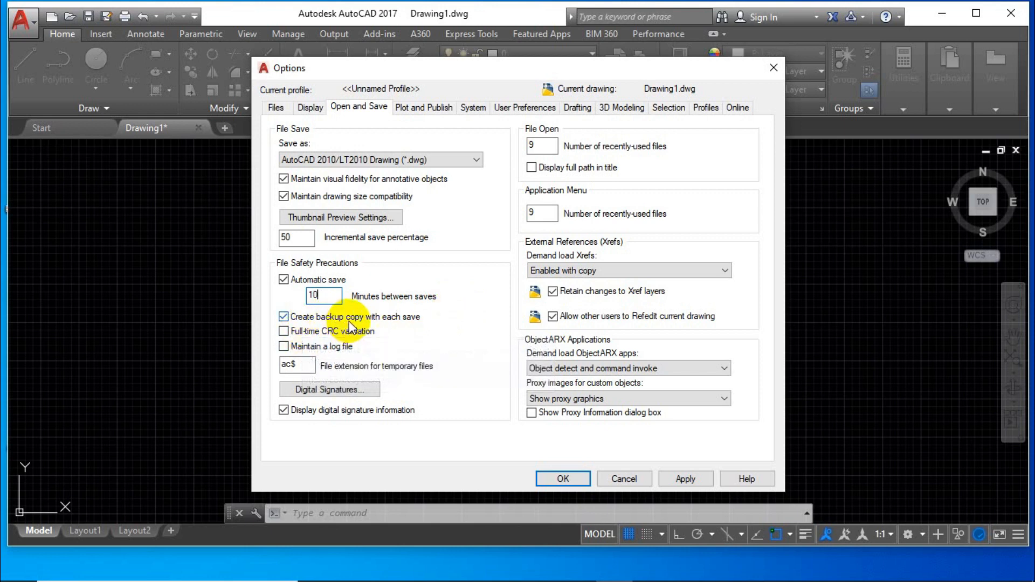
mouse_move(371, 338)
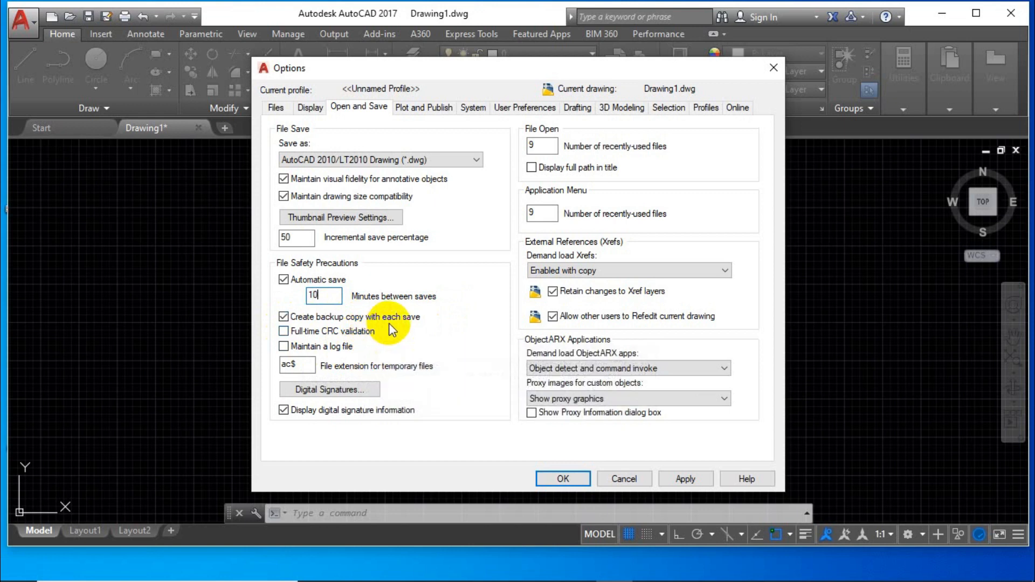
mouse_move(395, 320)
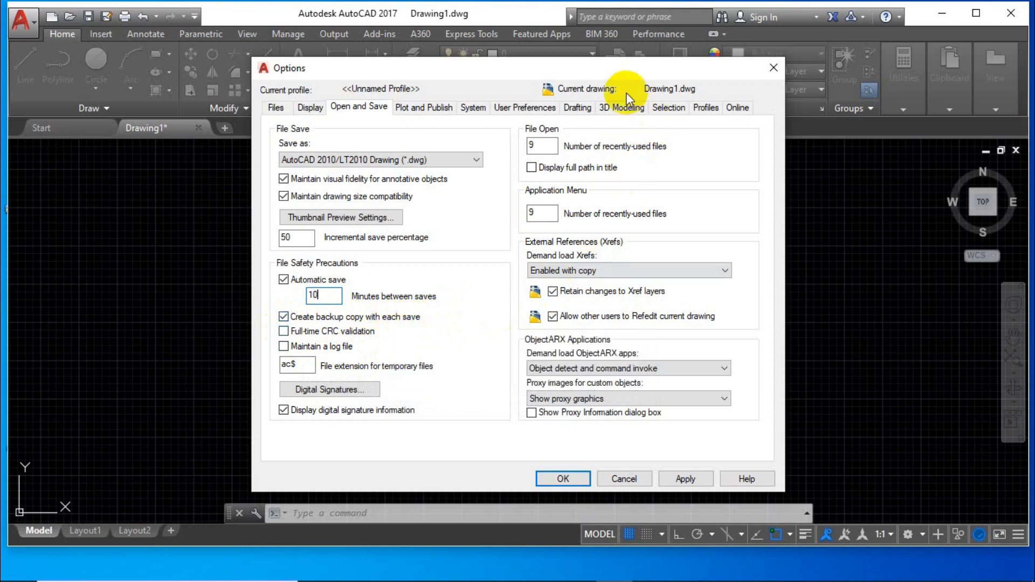
Step: Examine the plot and publish options and the system options, including the hardware acceleration effects under Graphics Performance
click(439, 116)
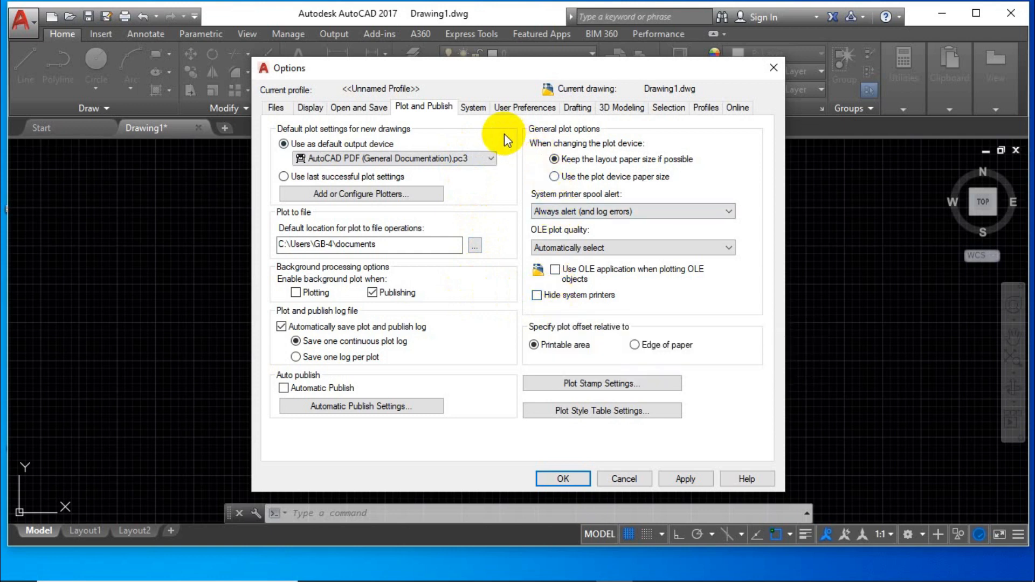
click(476, 110)
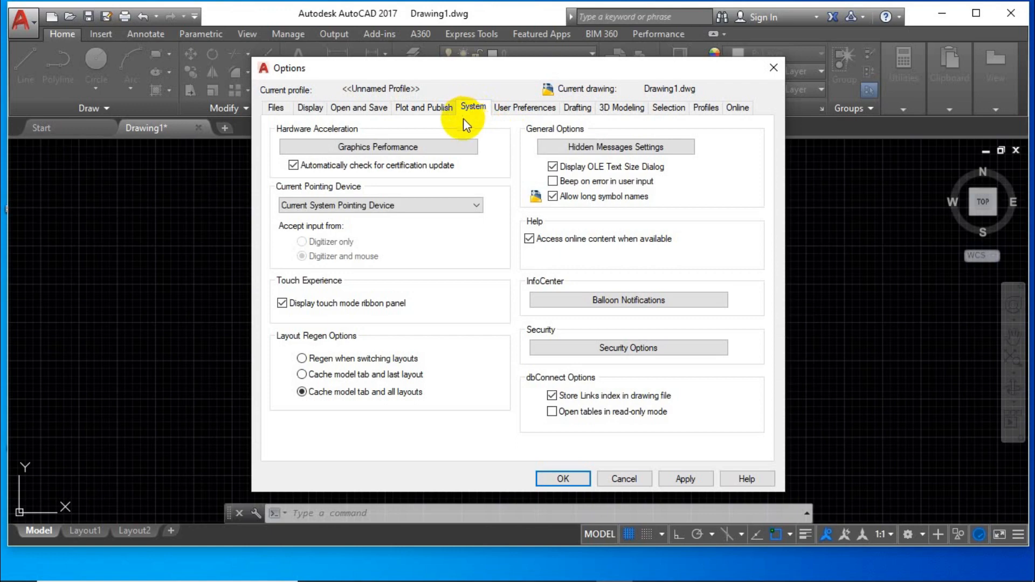
click(404, 151)
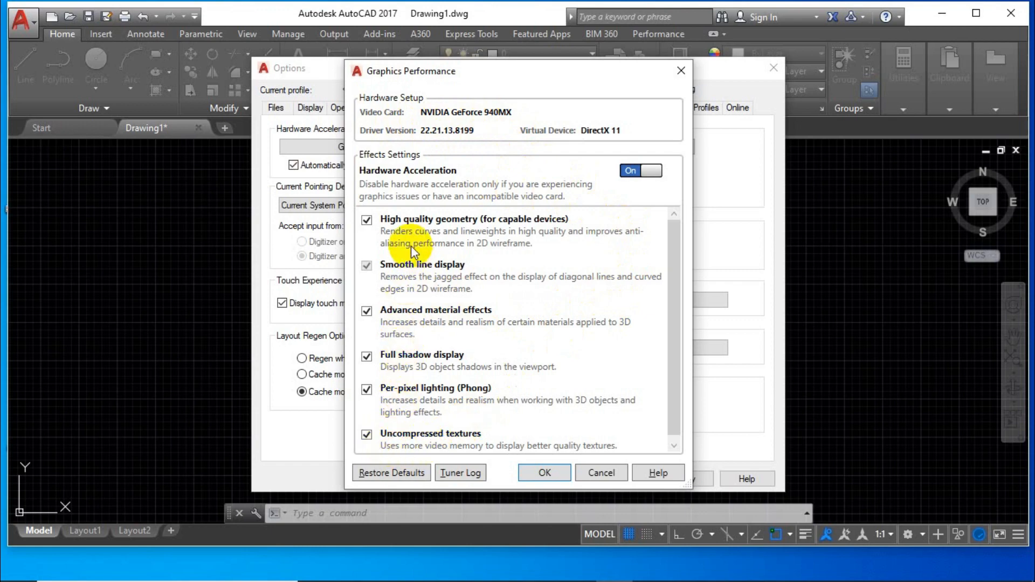
click(552, 483)
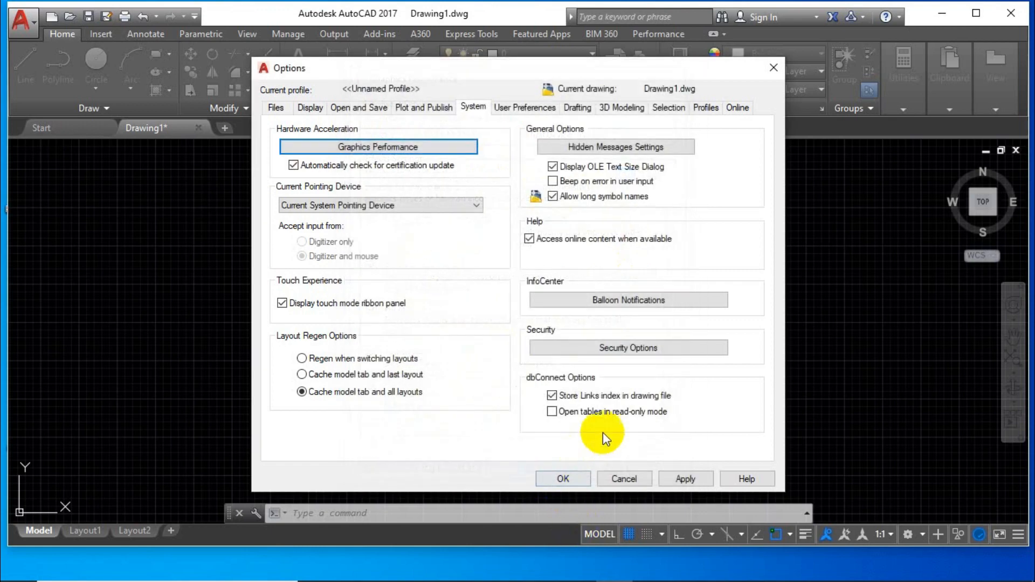
Step: Examine the user preferences and the units available for the source content insertion scale
click(525, 111)
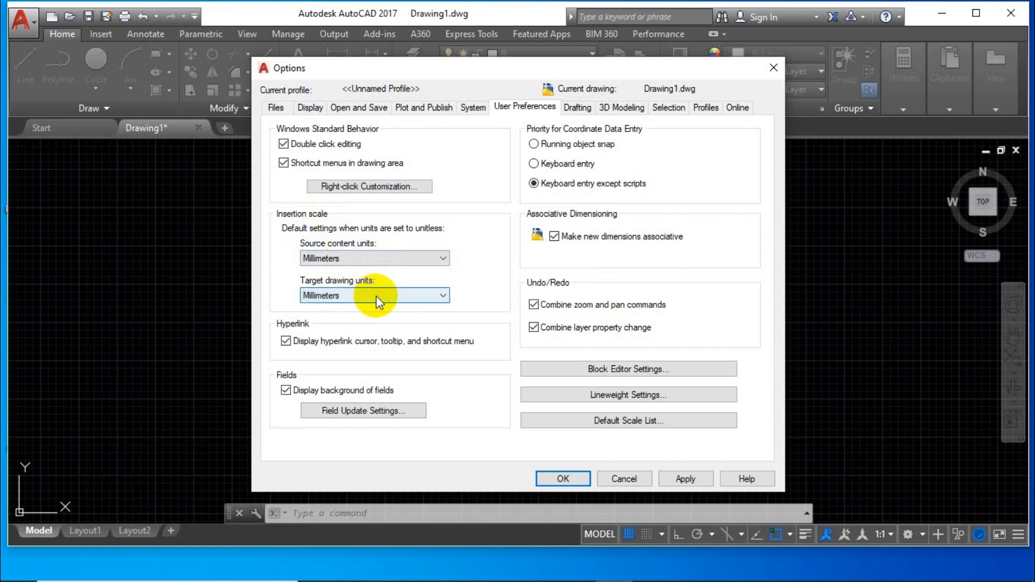
click(386, 257)
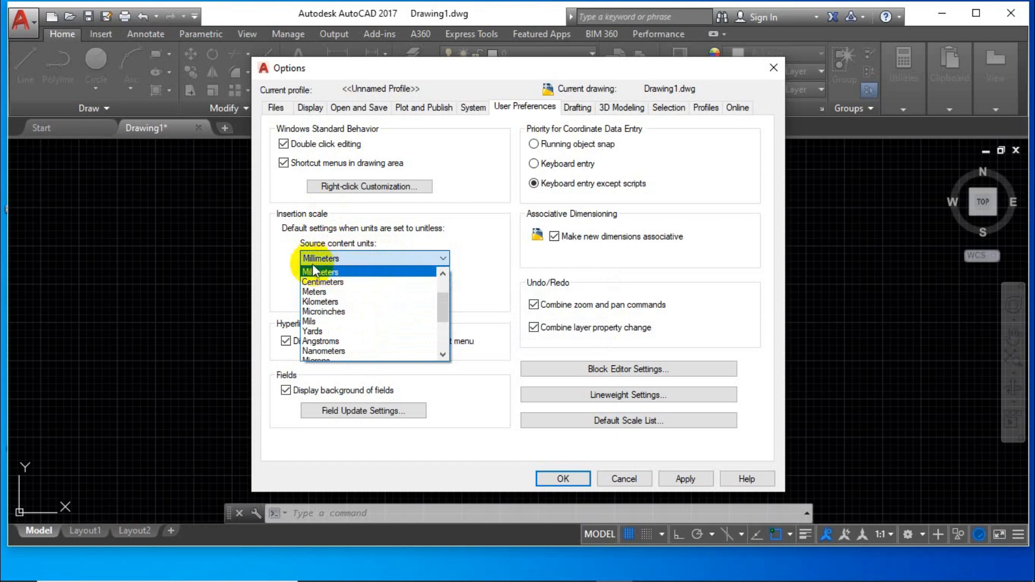
click(291, 264)
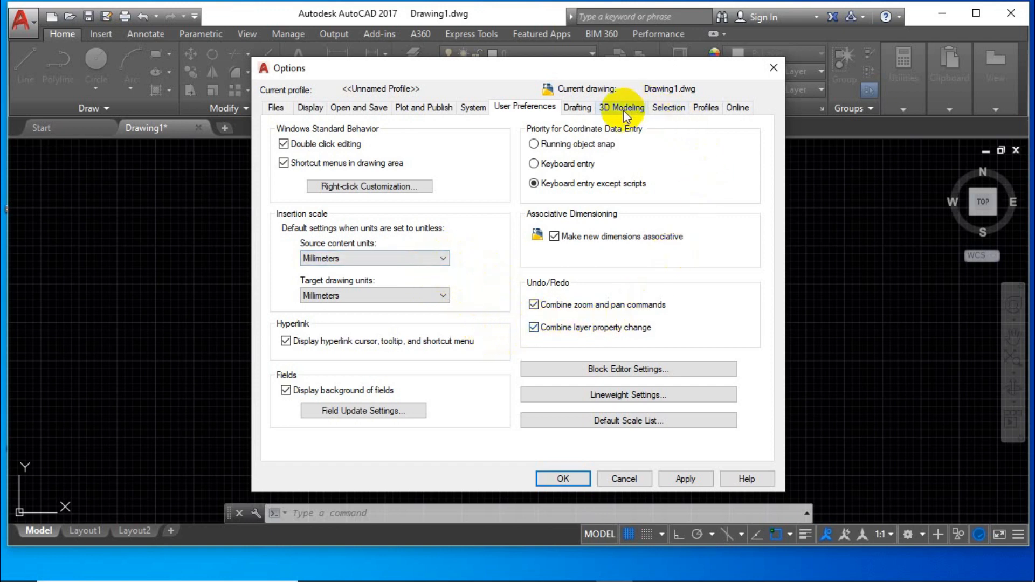
Step: Review the drafting, 3D modeling and selection options, and apply and accept the Options dialog
click(580, 109)
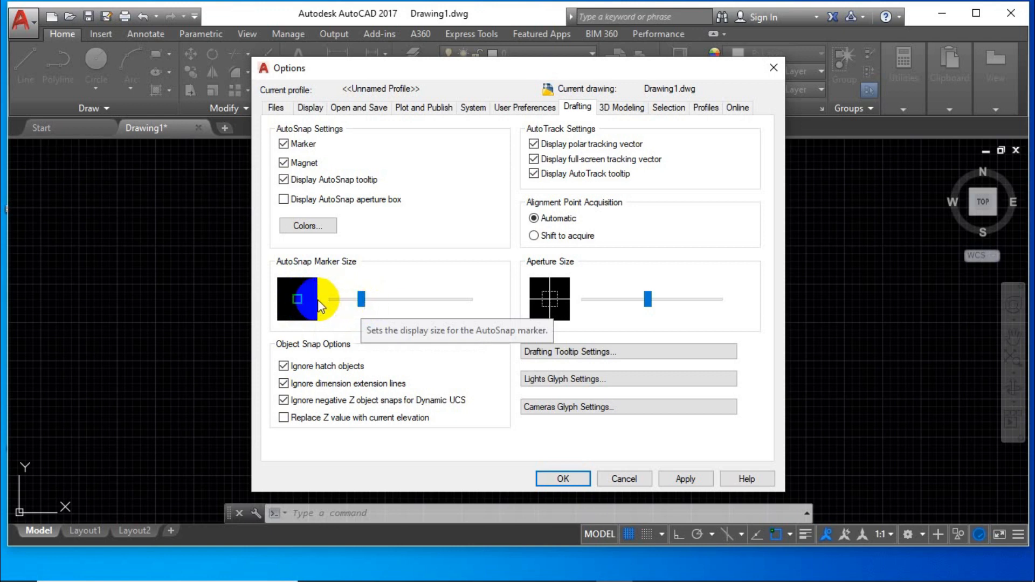
mouse_move(362, 302)
mouse_down()
mouse_move(373, 303)
mouse_move(364, 306)
mouse_up()
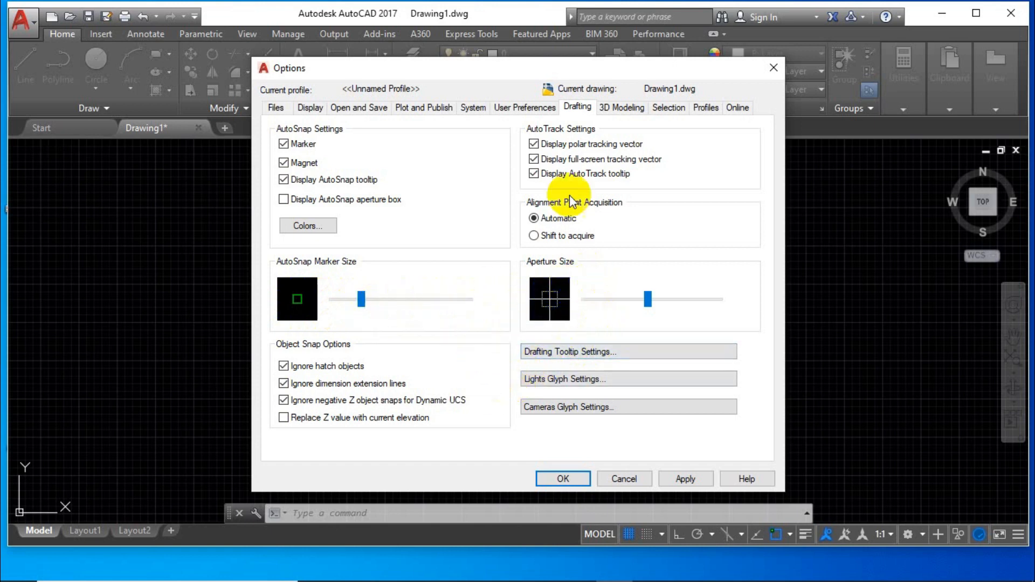
click(616, 112)
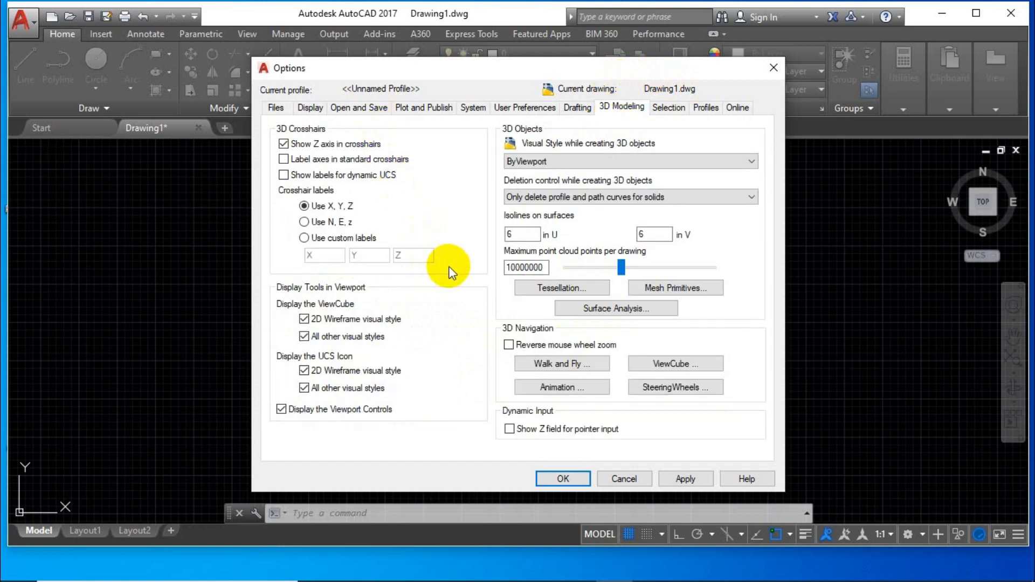
click(658, 113)
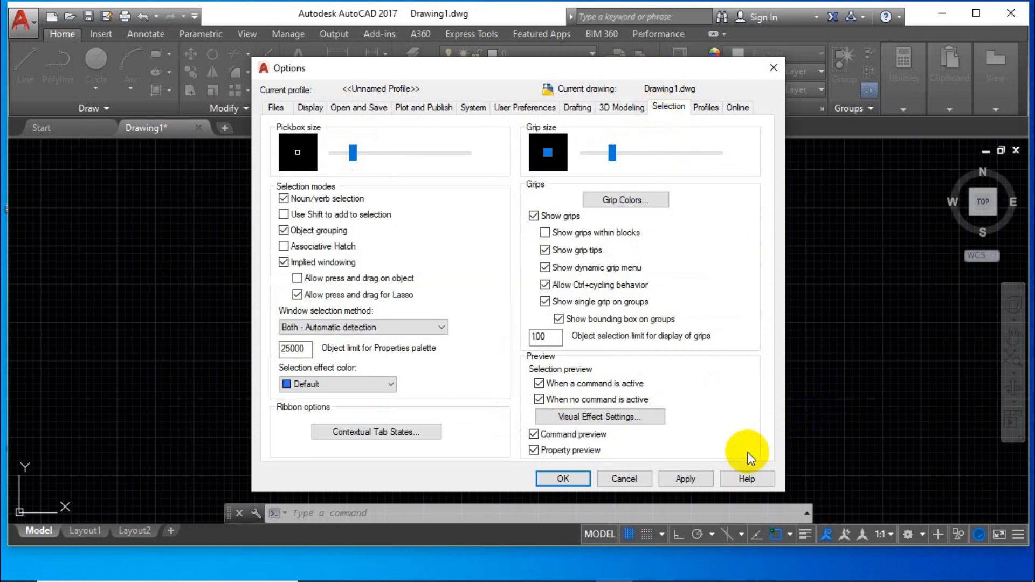
click(685, 479)
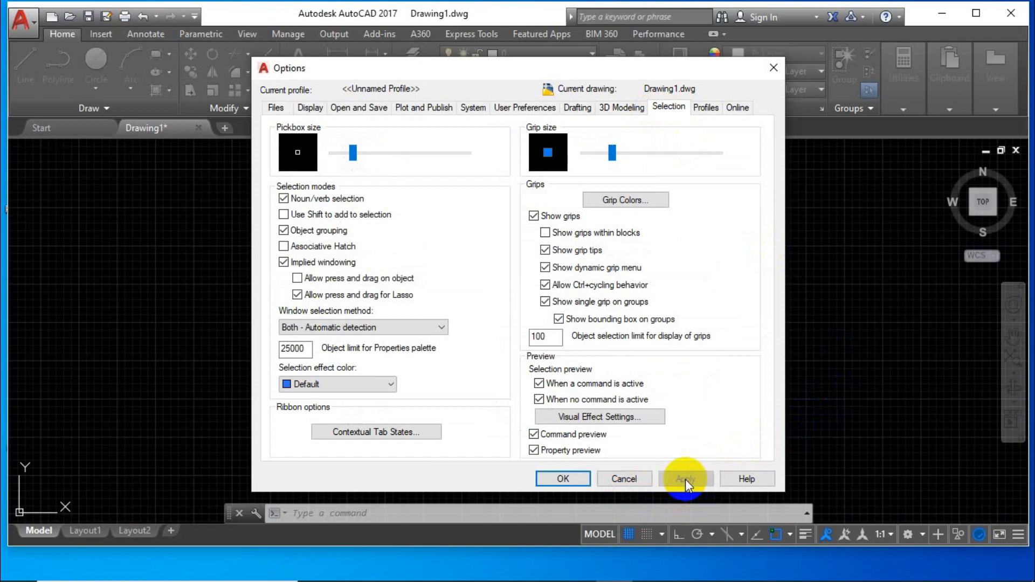
click(574, 481)
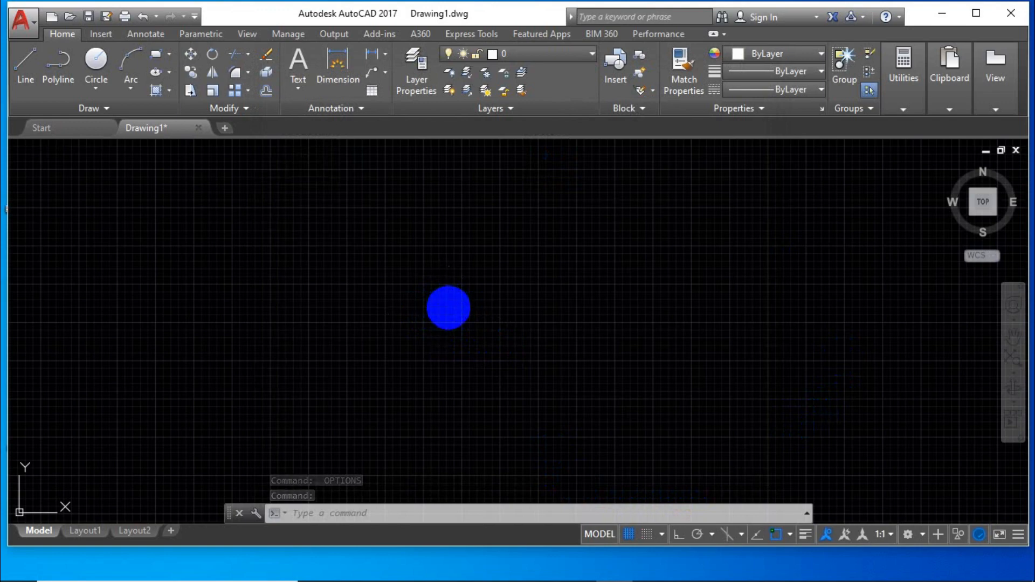
Step: Reopen the Options dialog, examine the drafting tooltip appearance settings without changing them, and close the dialog
key(Return)
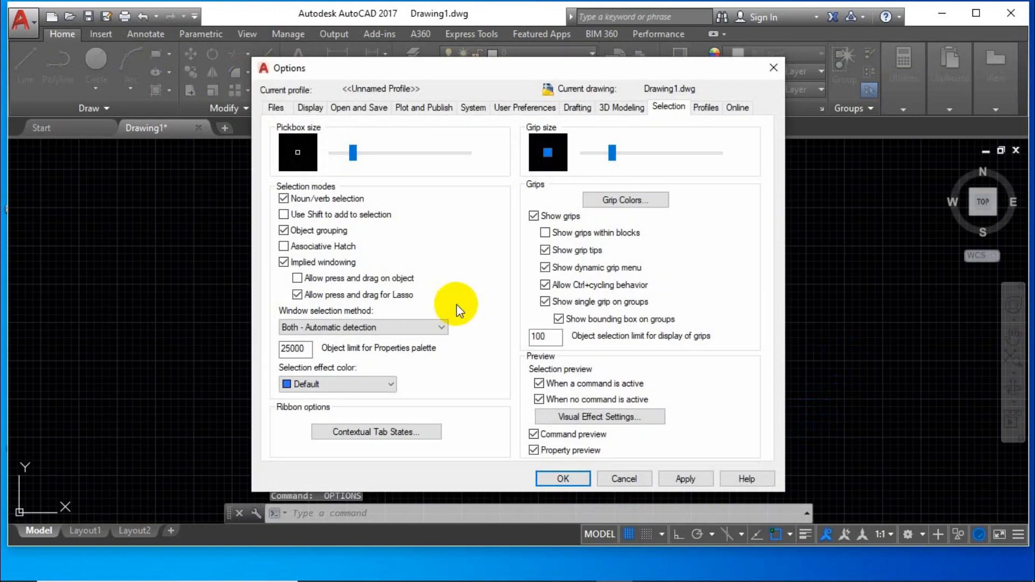
click(579, 108)
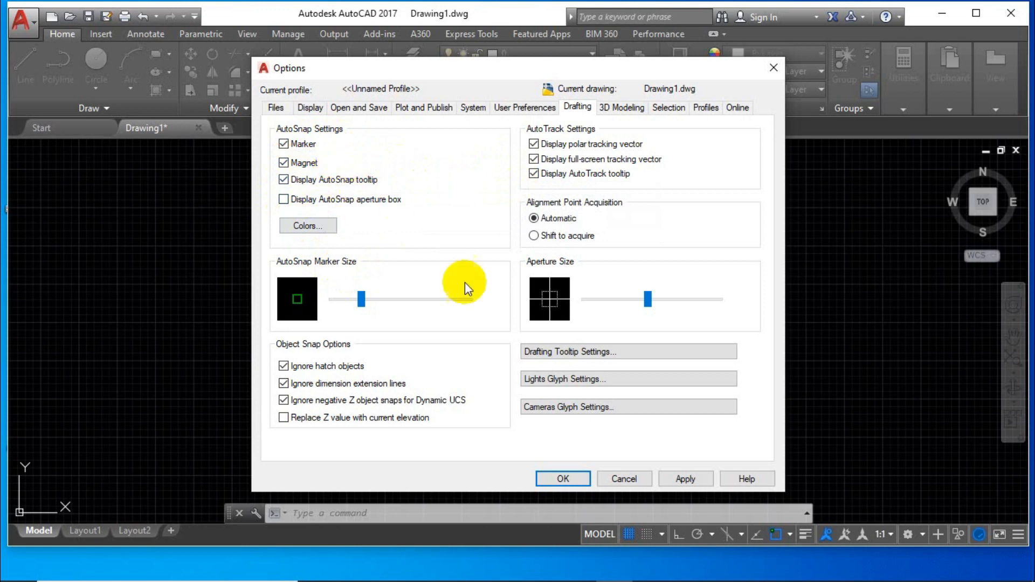
click(555, 354)
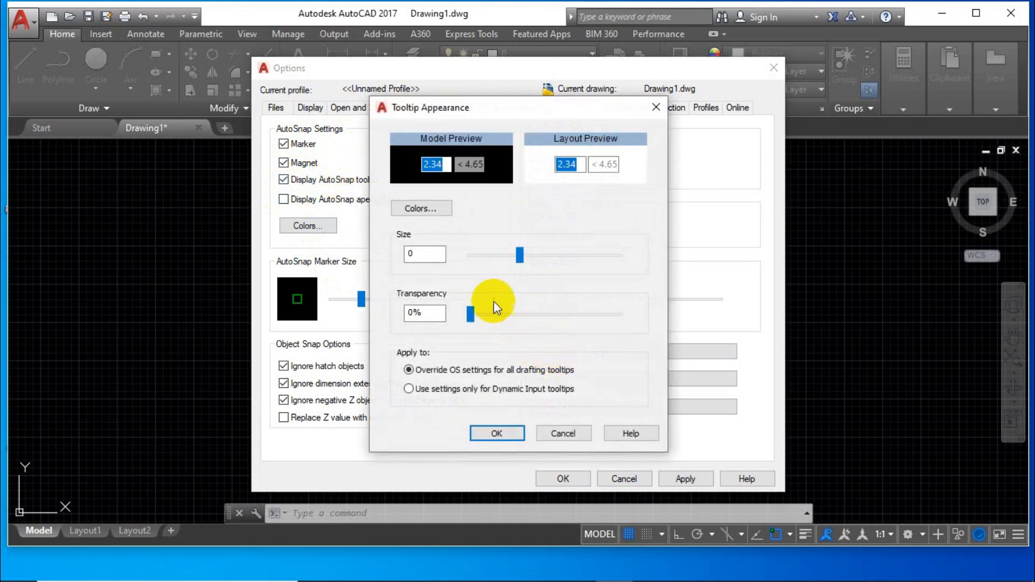
click(492, 160)
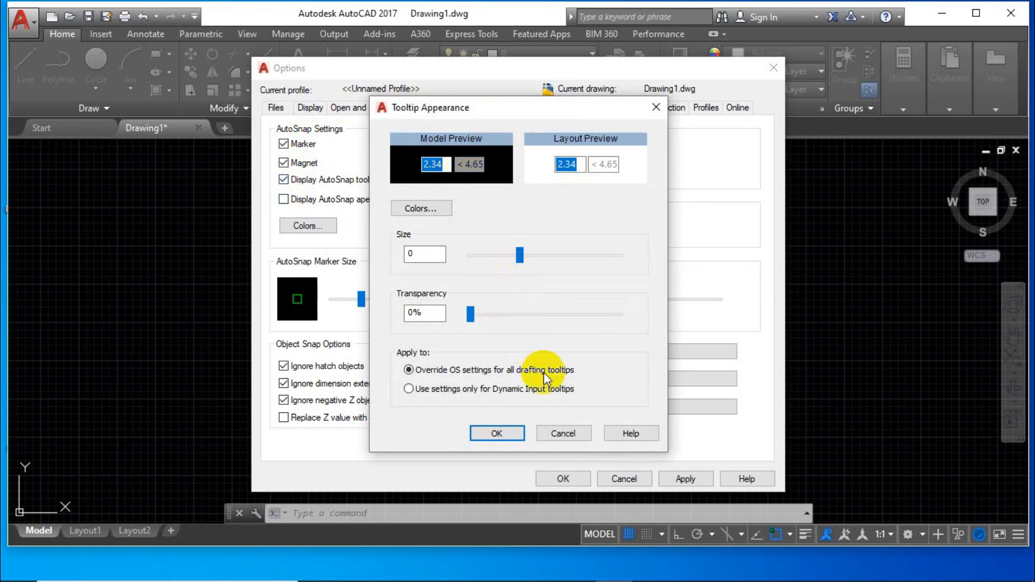
click(562, 432)
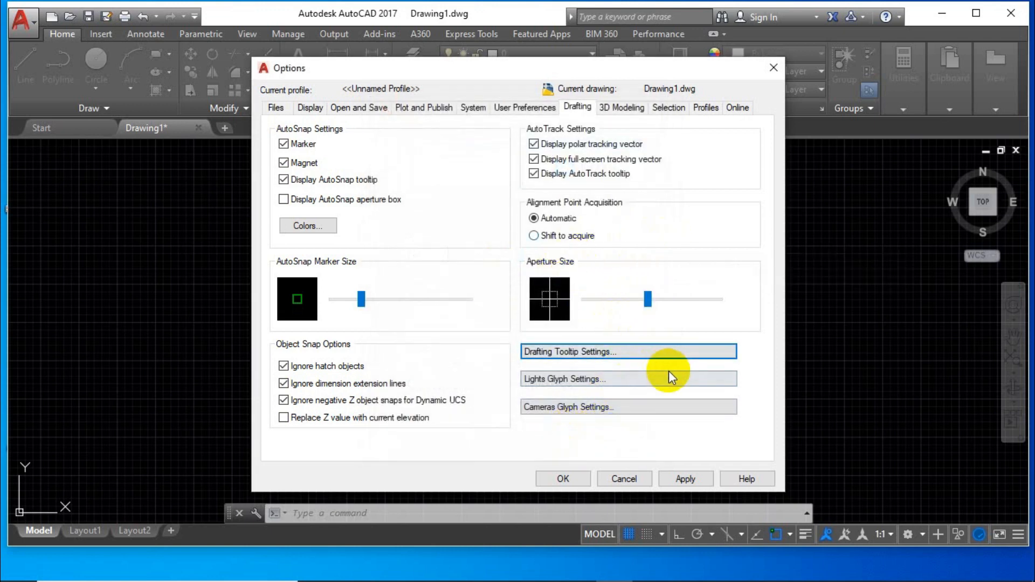
click(661, 479)
click(566, 479)
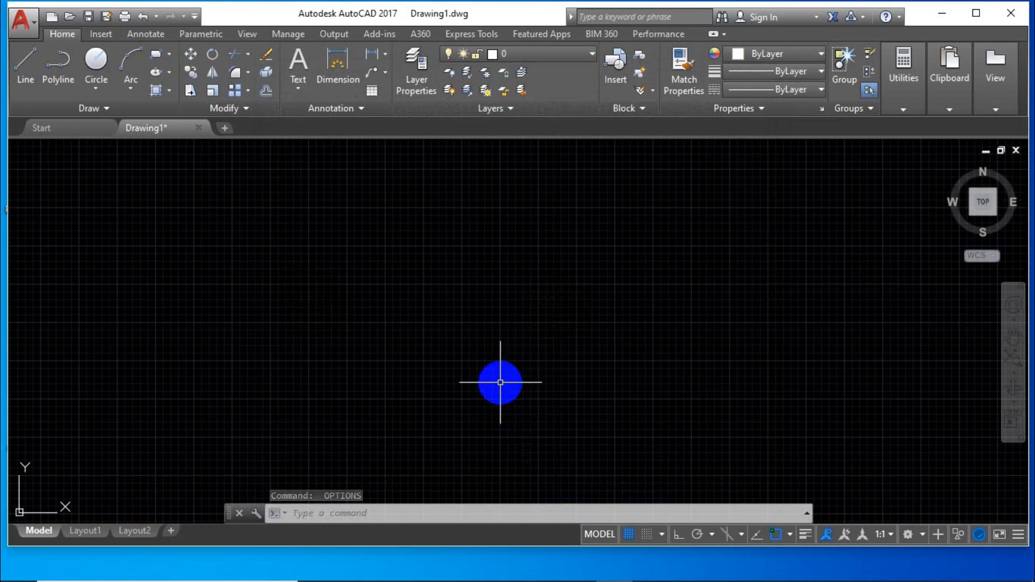
Step: Open the Drafting Settings with the DS command and set the snap X spacing to 100
text(DS)
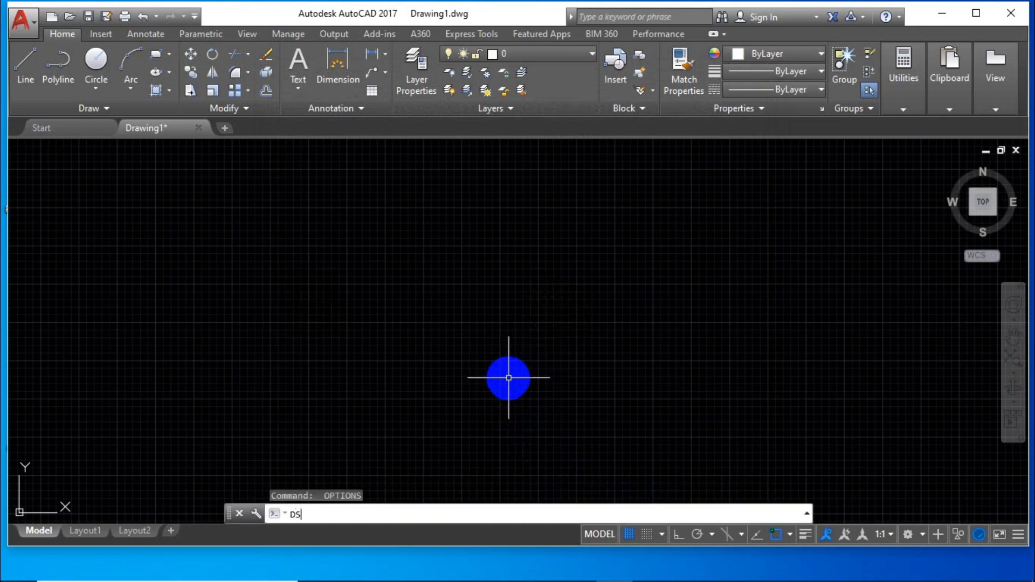
key(Return)
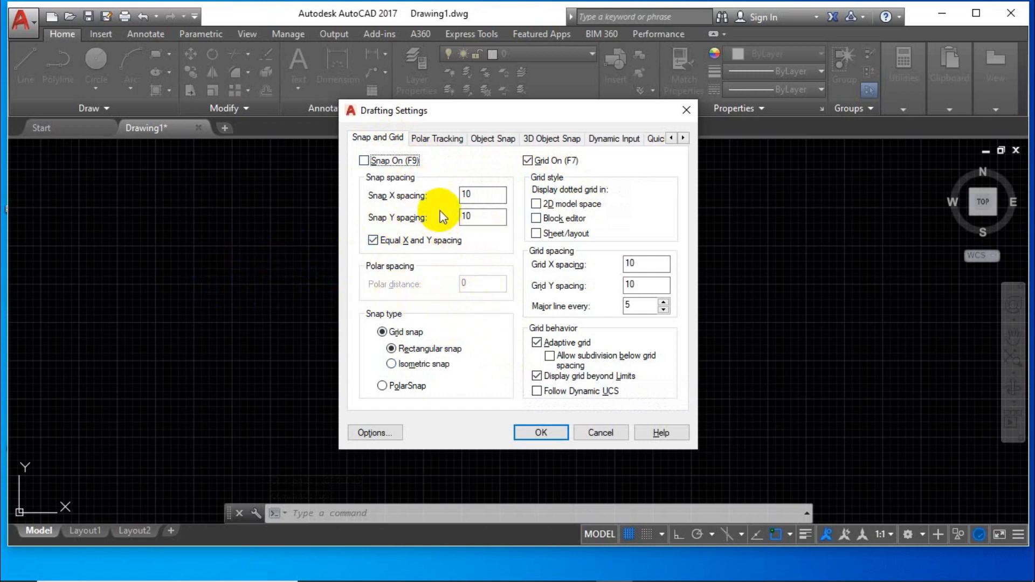
click(482, 195)
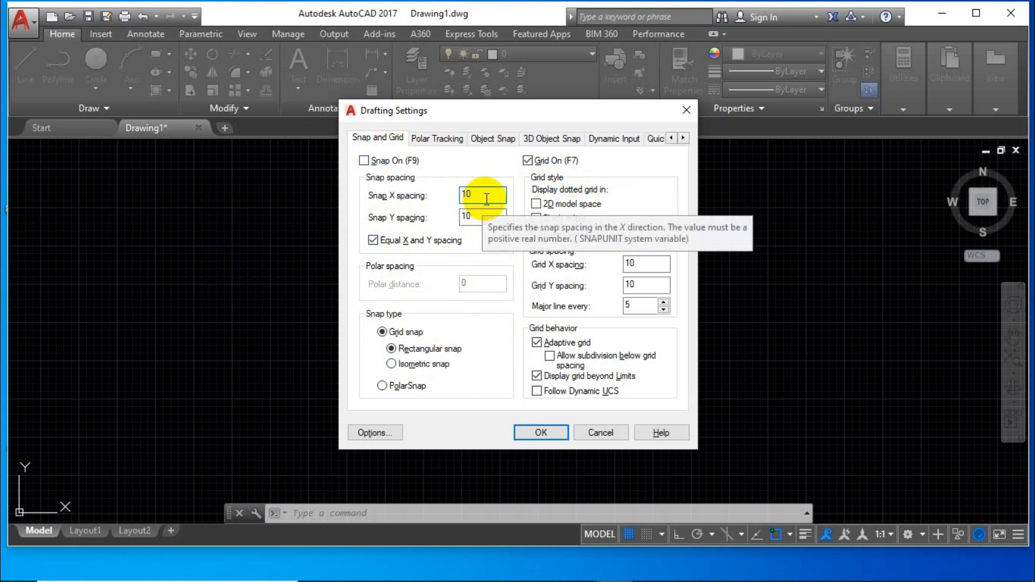
text(0)
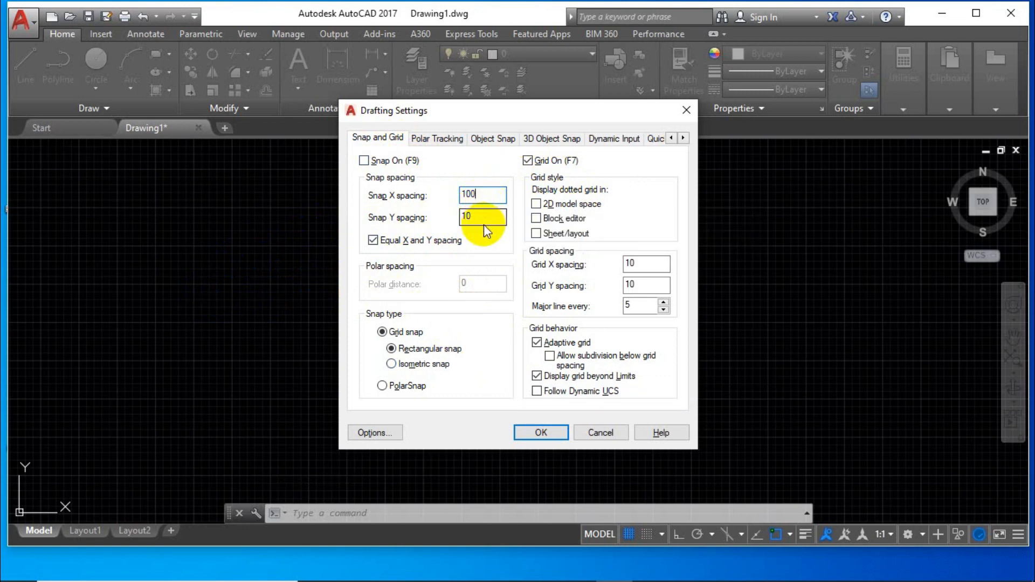
Step: Set the snap Y spacing and both grid spacings to 100, turn snap on, and accept the Drafting Settings
click(481, 220)
text(0)
click(654, 263)
text(0)
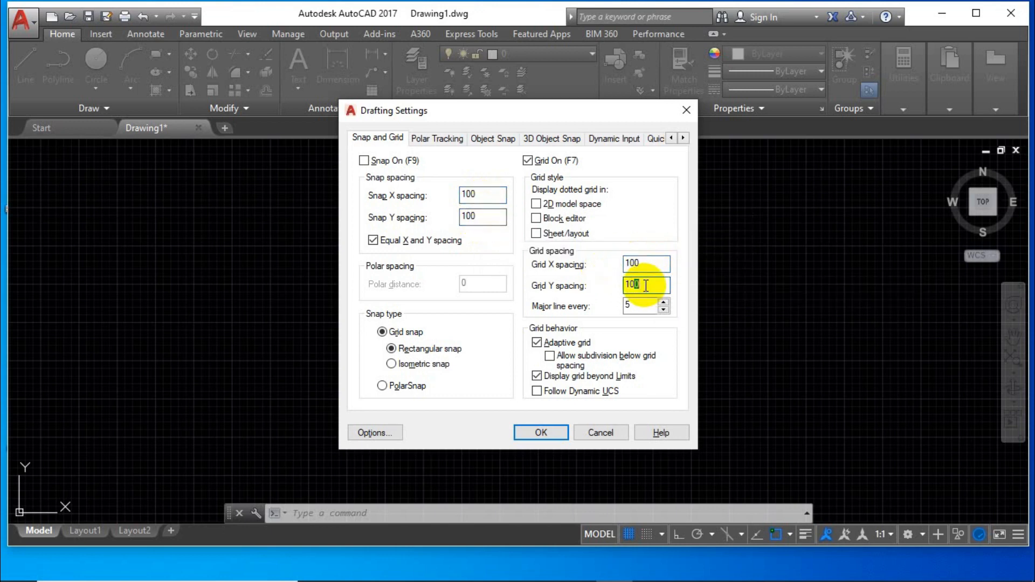
click(647, 262)
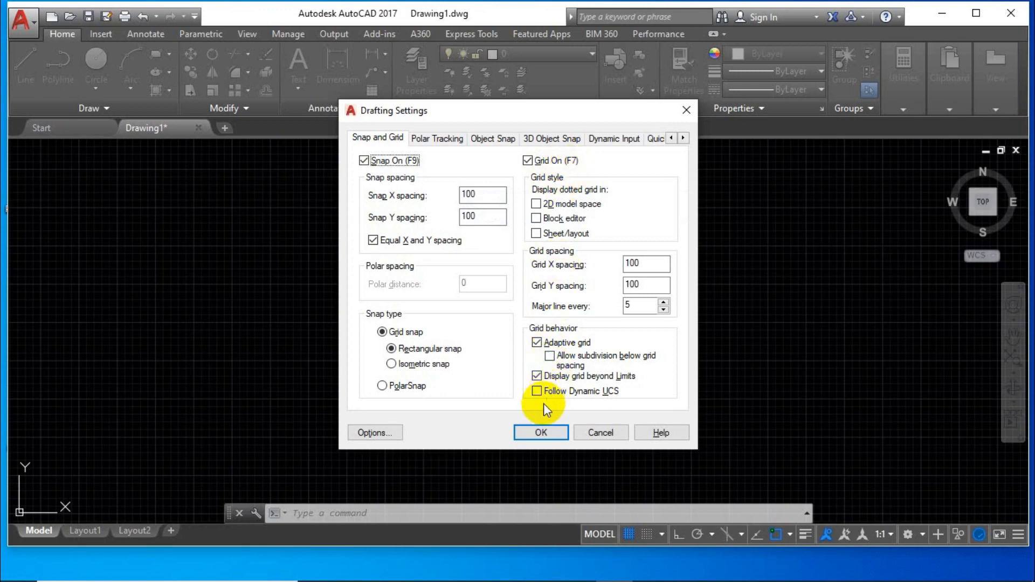
click(541, 432)
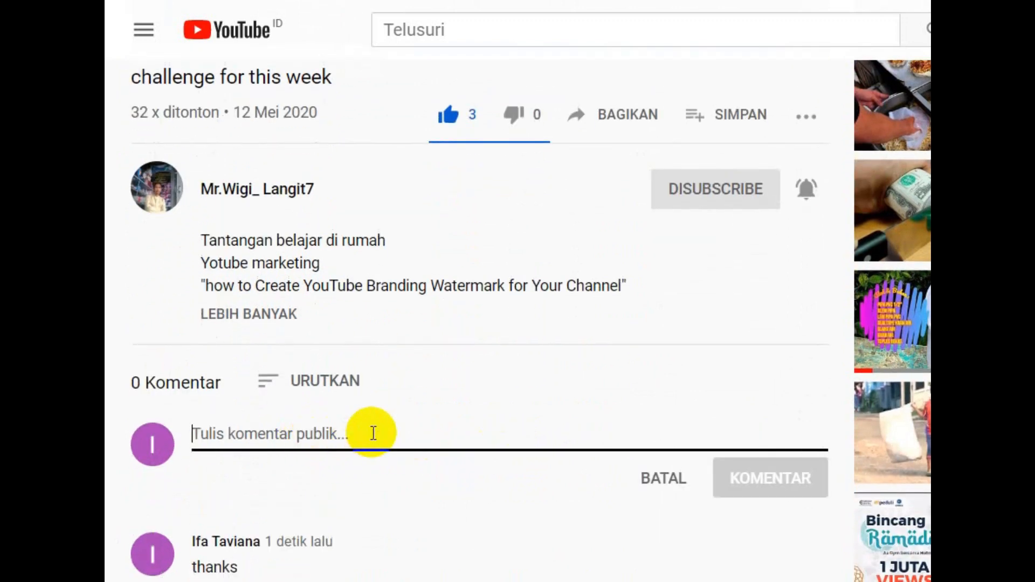
Step: Switch to YouTube and post the public comment "kkk" under the "challenge for this week" video
text(kkk)
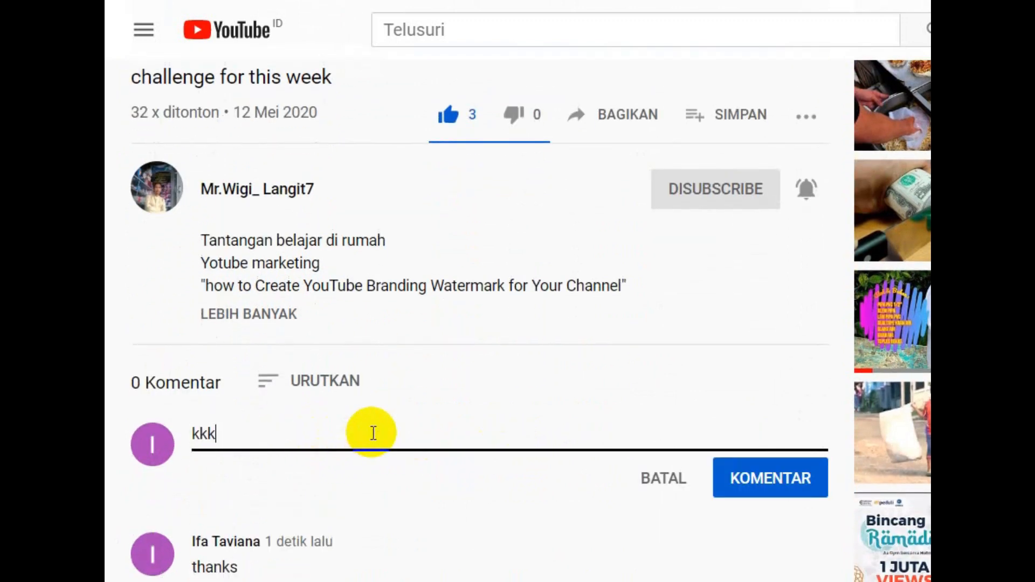
click(735, 489)
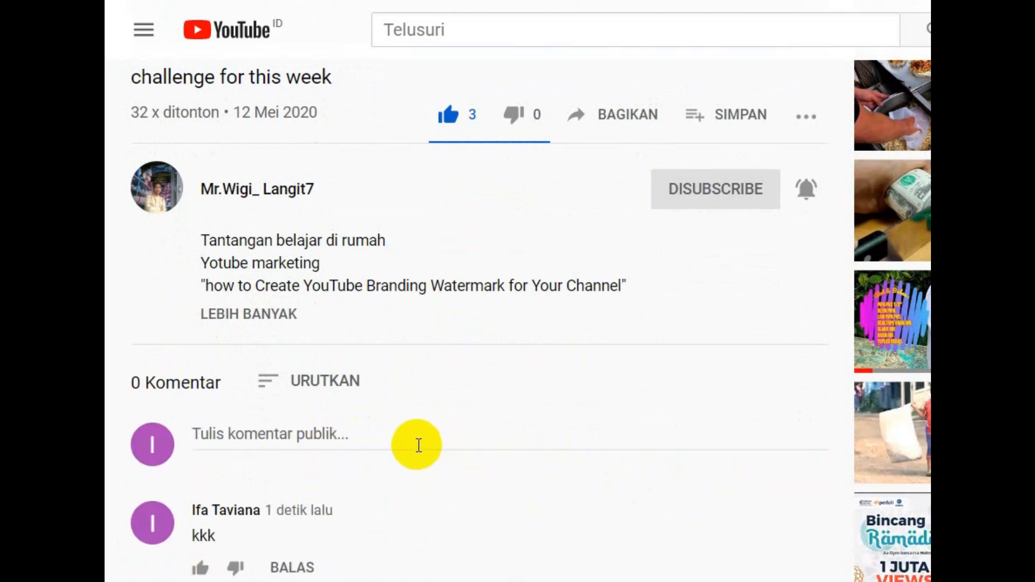
scroll(418, 445, up, 3)
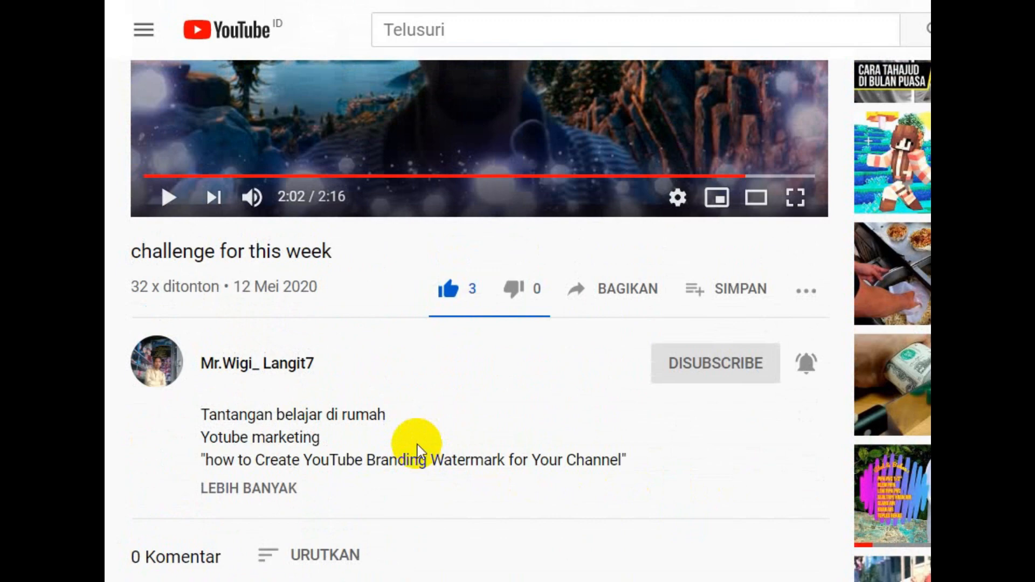
scroll(417, 445, up, 3)
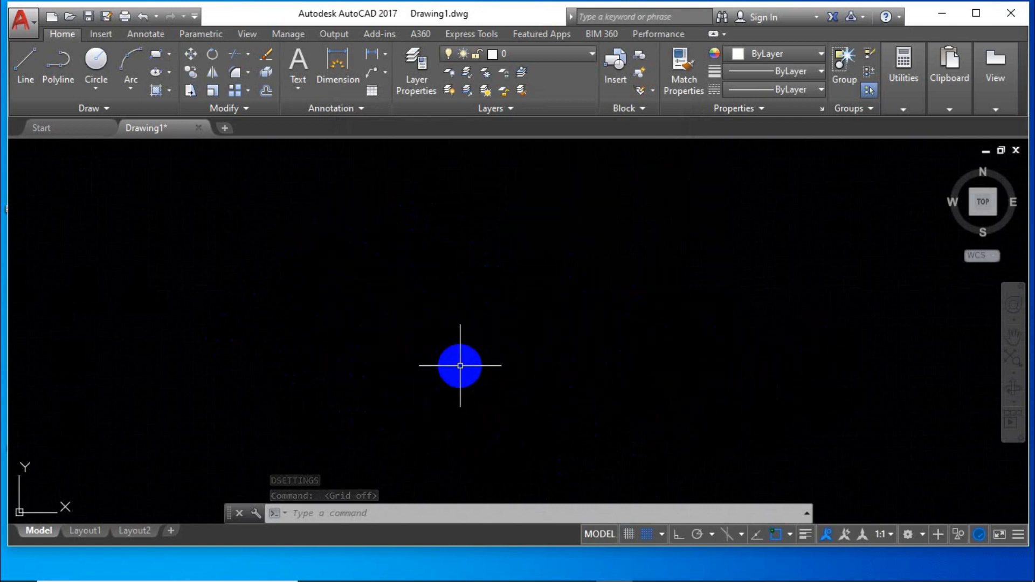
Step: Toggle the grid display off and back on, and do the same with snap mode
key(F7)
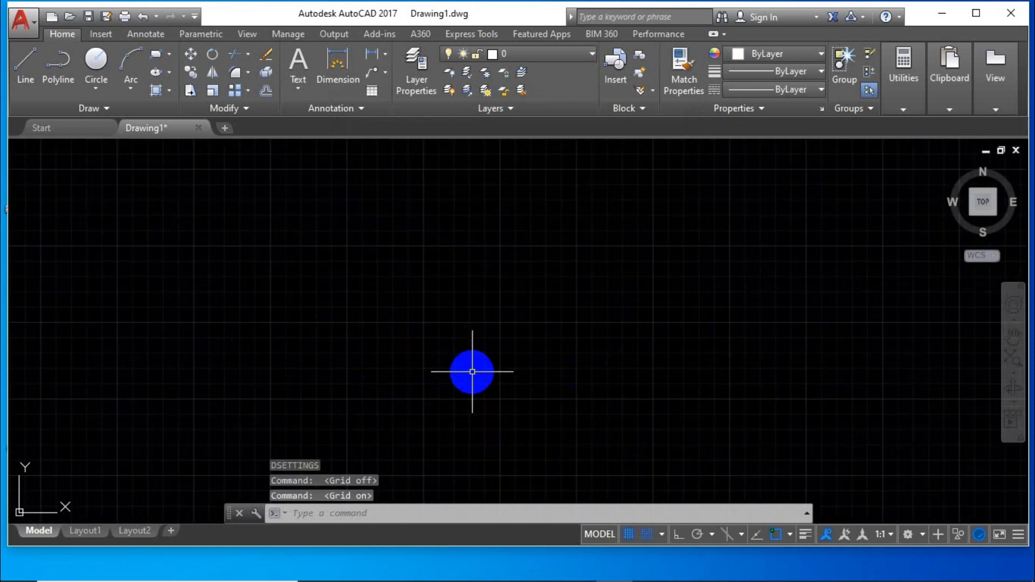
key(F7)
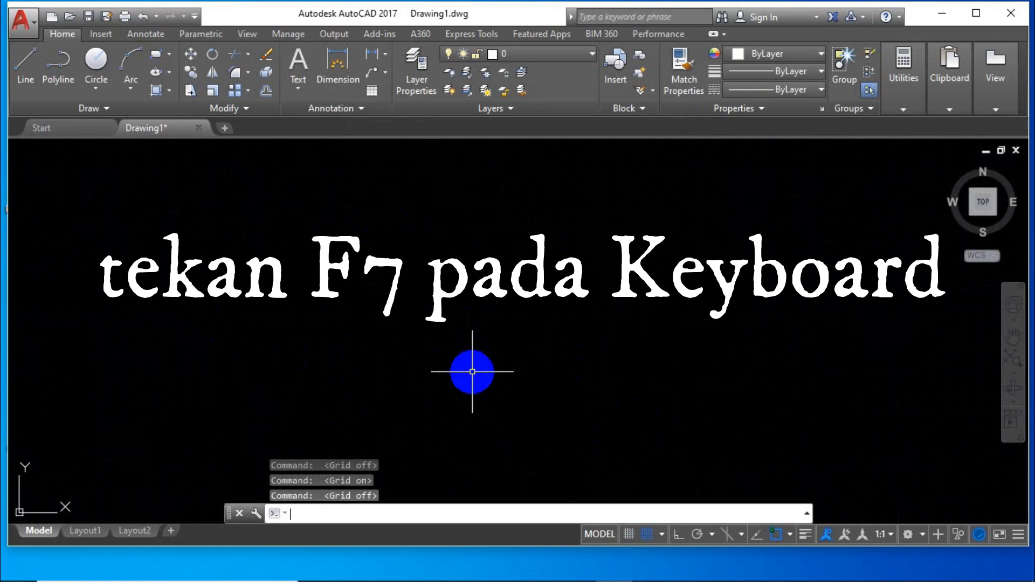
key(F7)
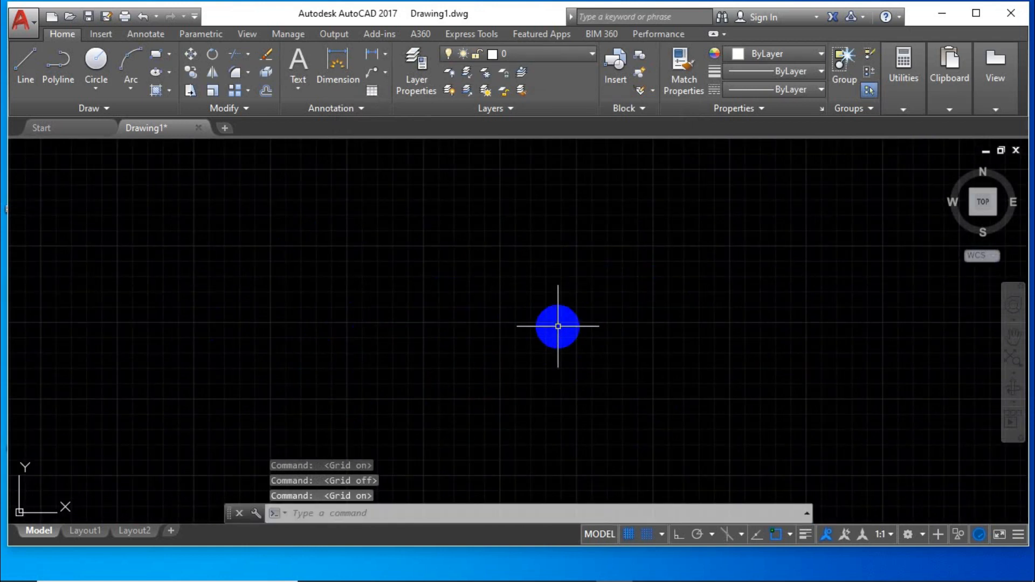
key(F9)
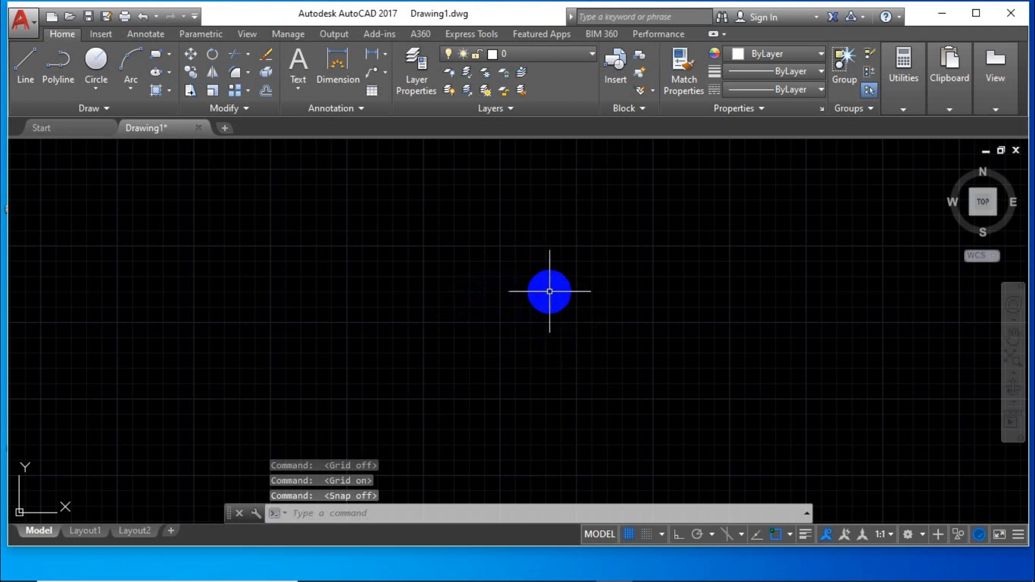
key(F9)
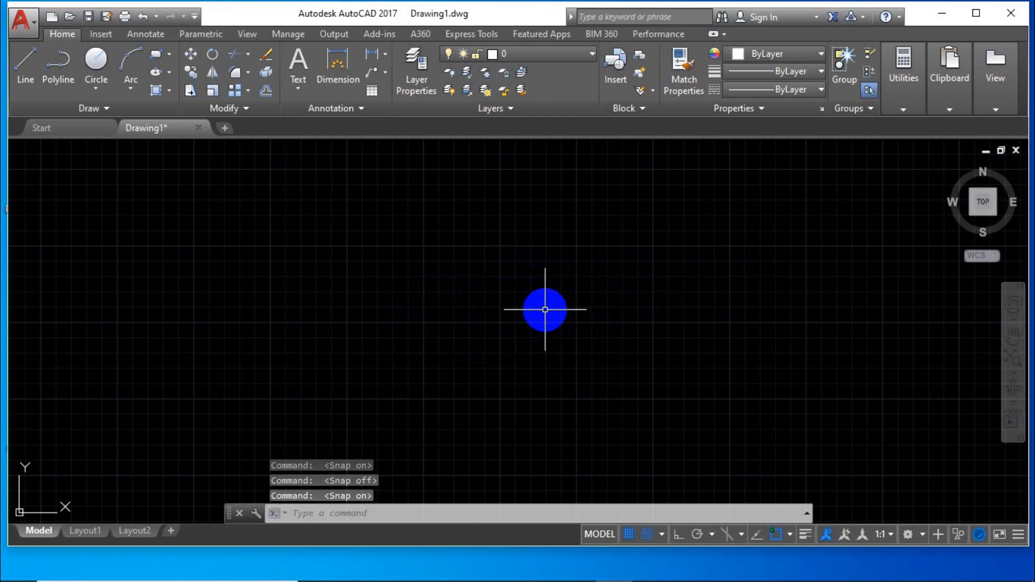
Step: Open the Drafting Settings with the DS command and switch polar tracking on and back off
text(DS)
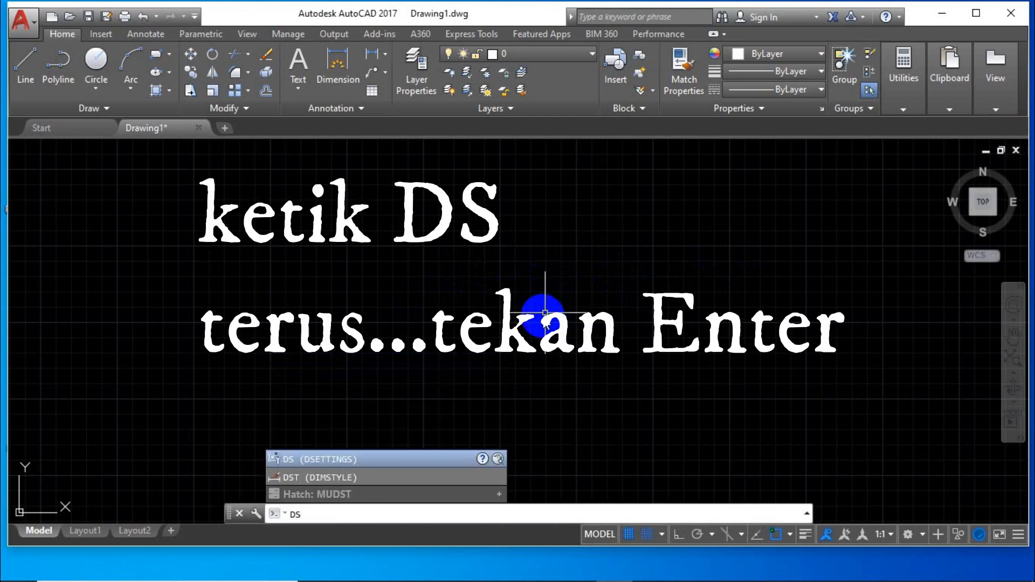
key(Return)
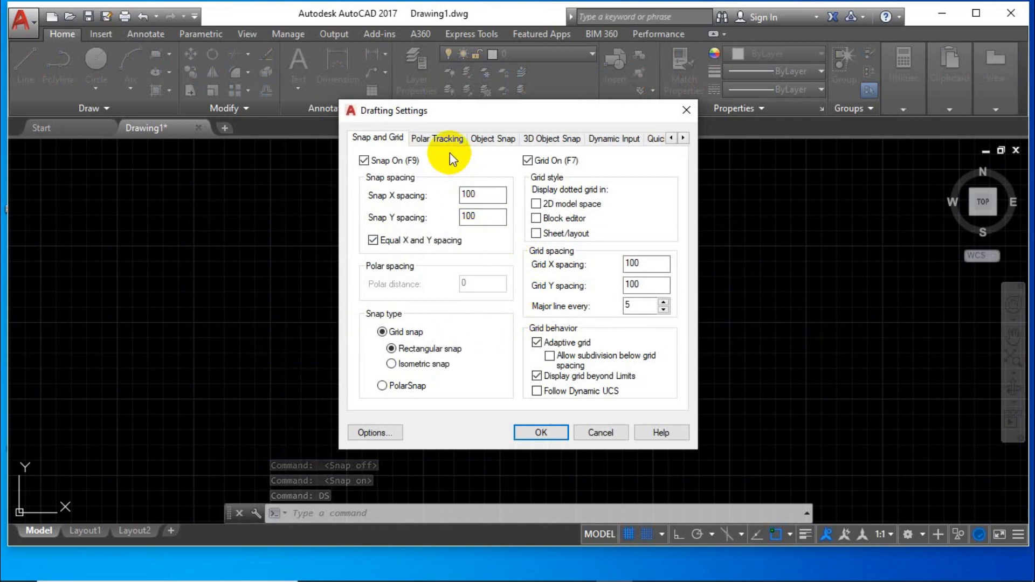
click(445, 139)
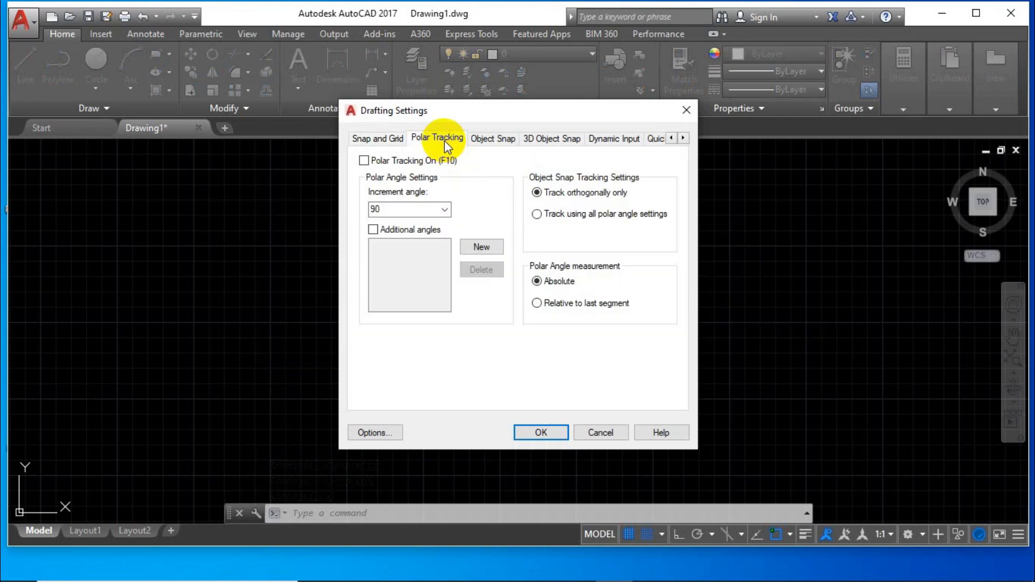
click(365, 163)
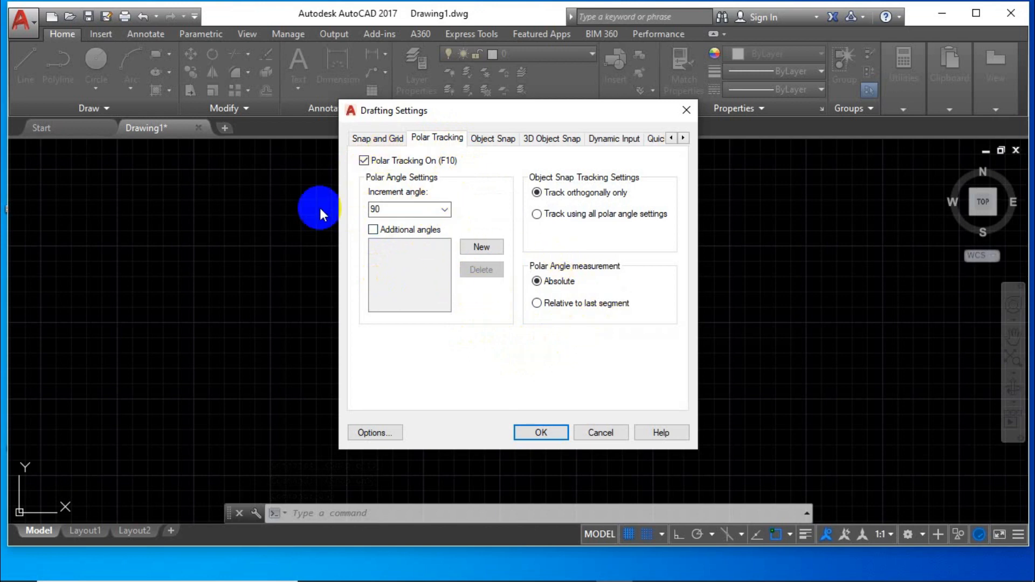
click(364, 161)
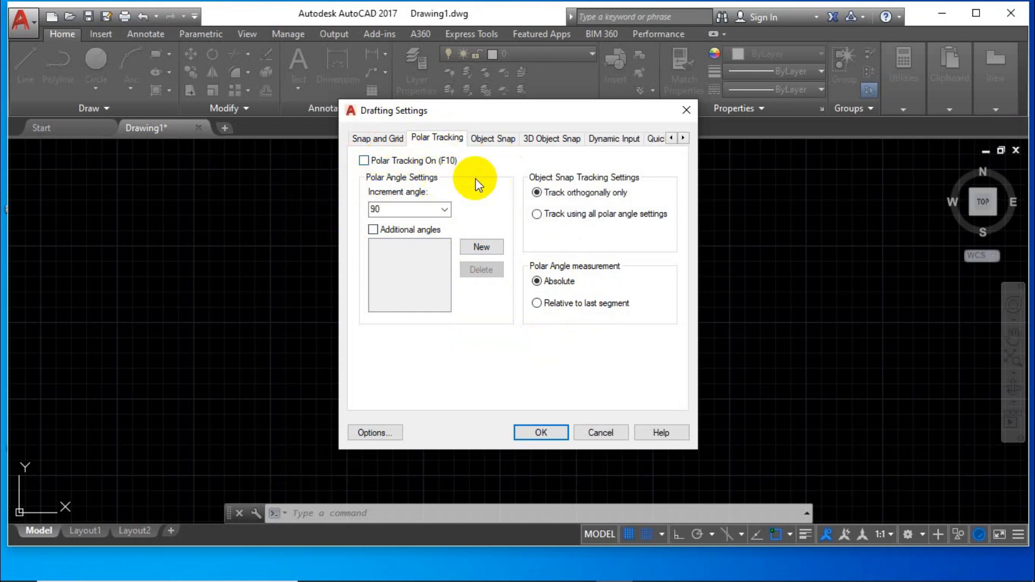
Step: Enable the Node and Nearest object snap modes in the Drafting Settings
click(495, 141)
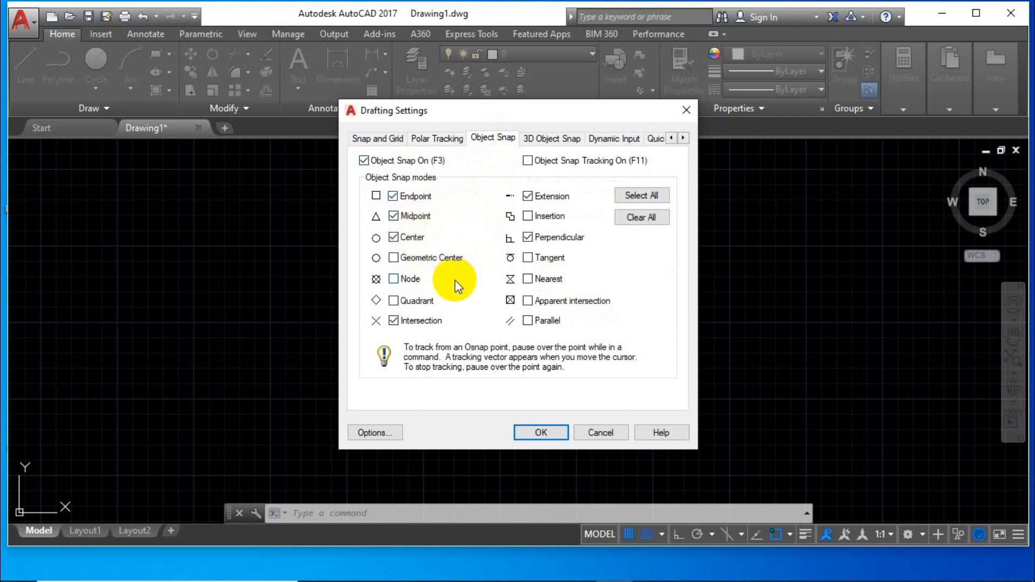
click(394, 279)
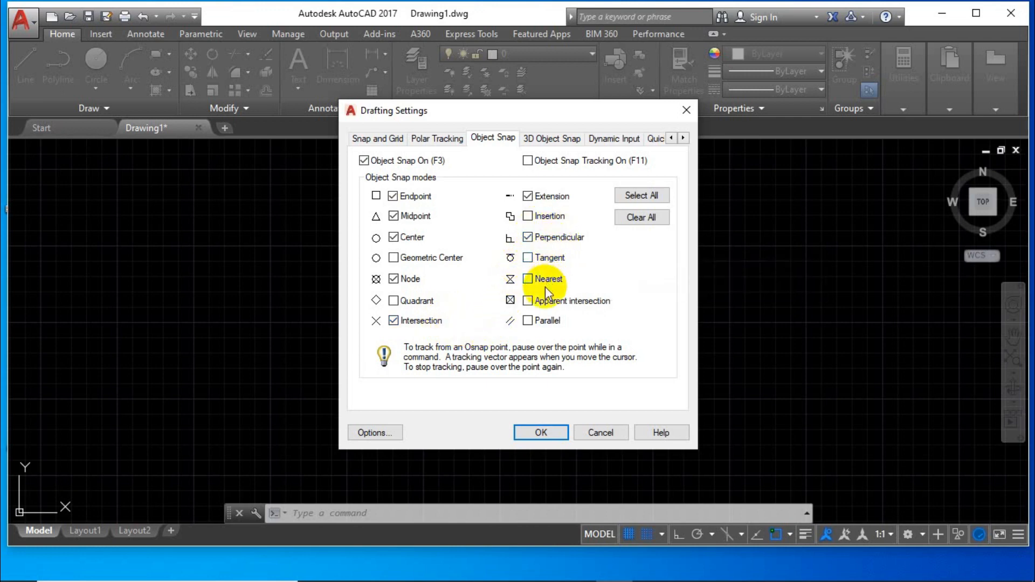
click(528, 279)
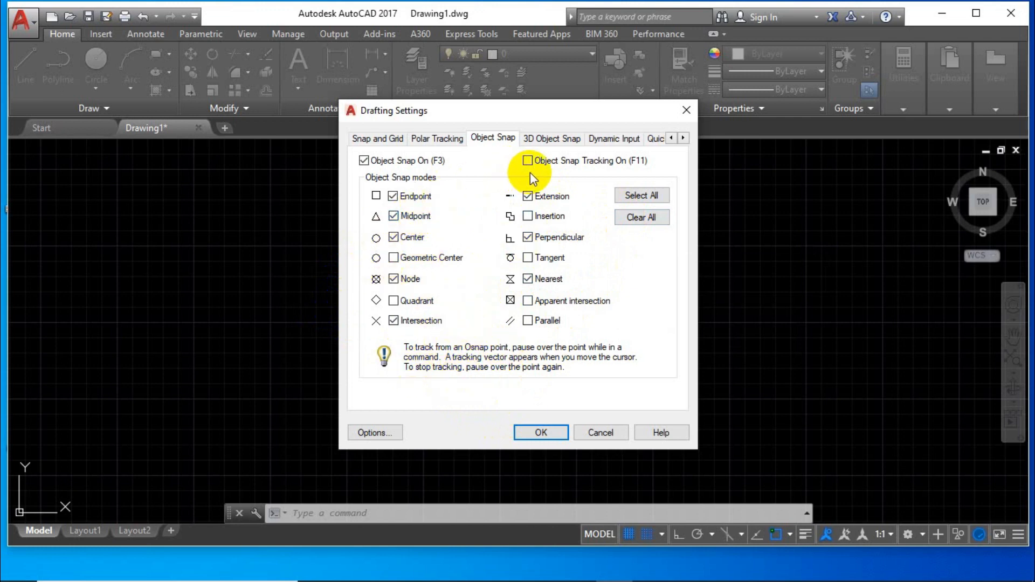
Step: Review the 3D object snap and dynamic input settings, leave pointer input enabled, and accept the Drafting Settings
click(555, 139)
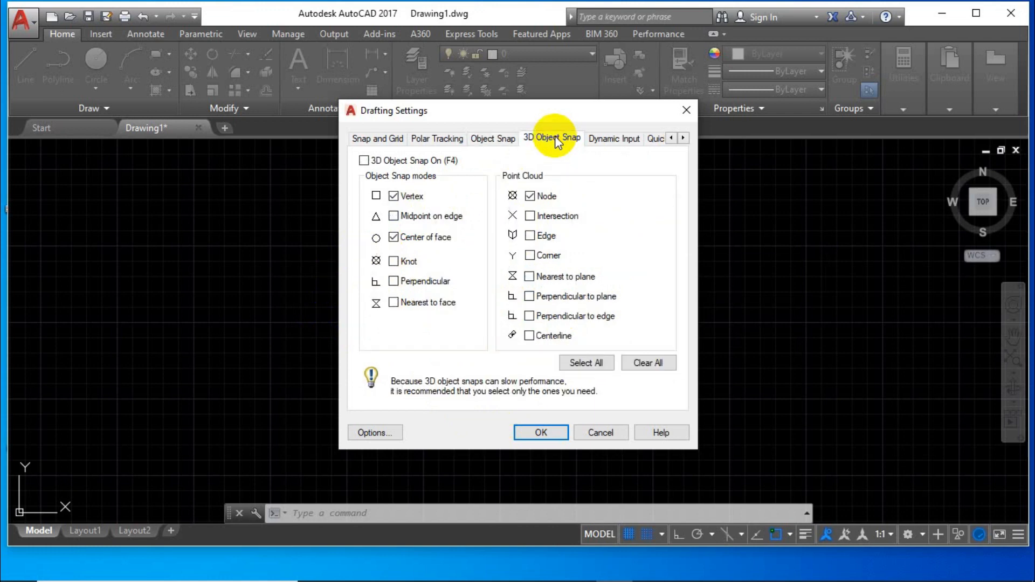
click(601, 143)
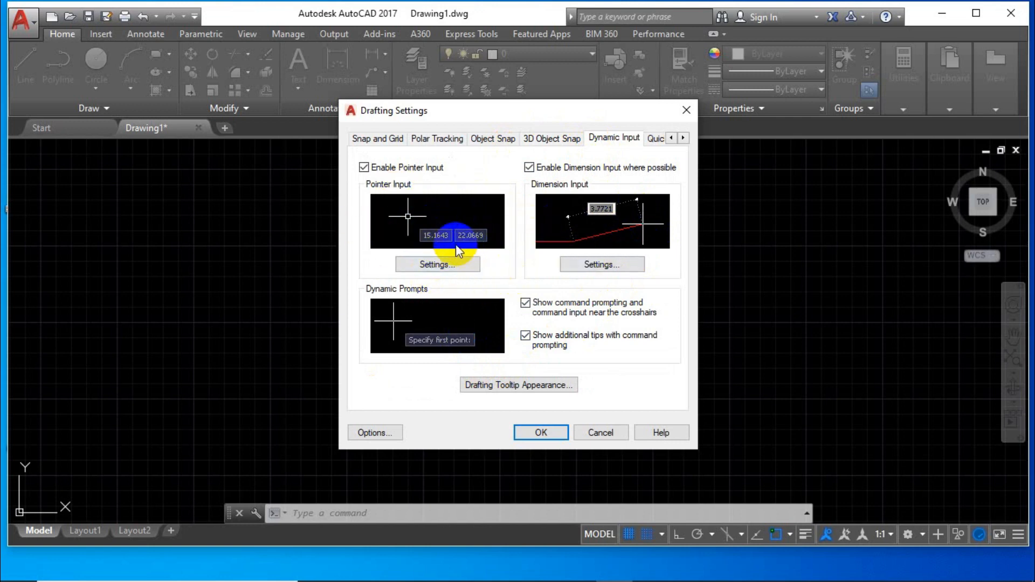
click(365, 167)
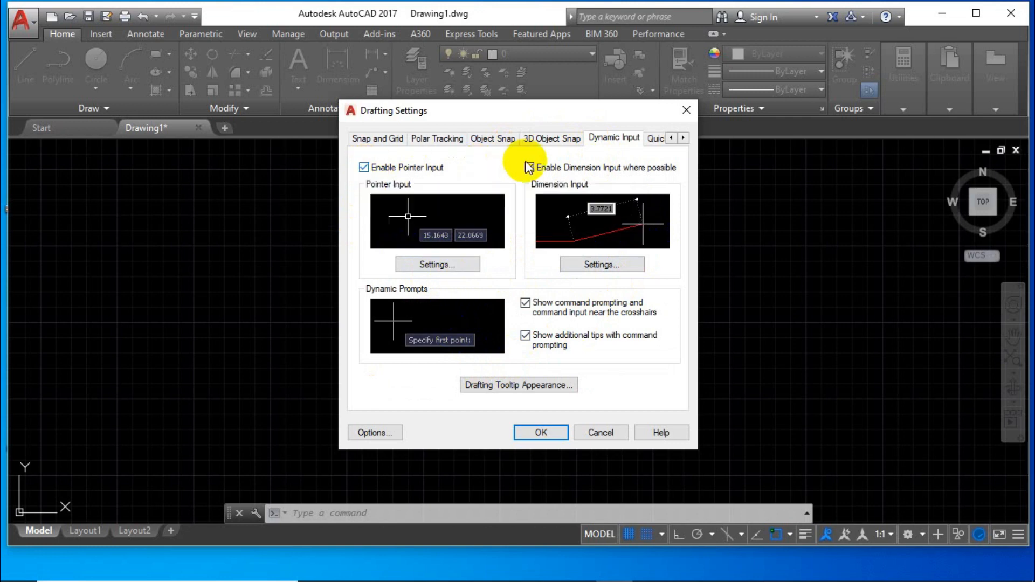
click(545, 434)
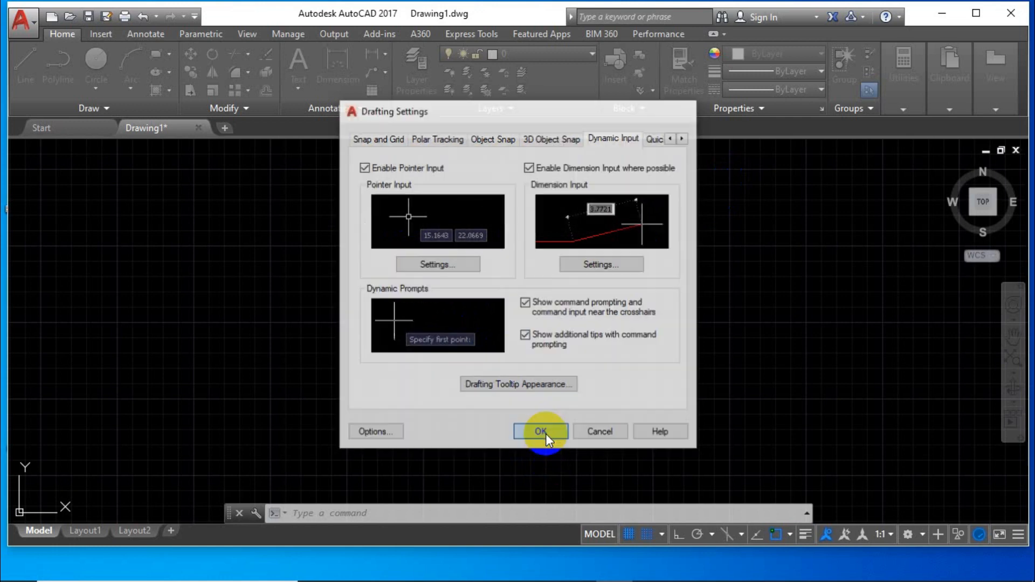
click(544, 433)
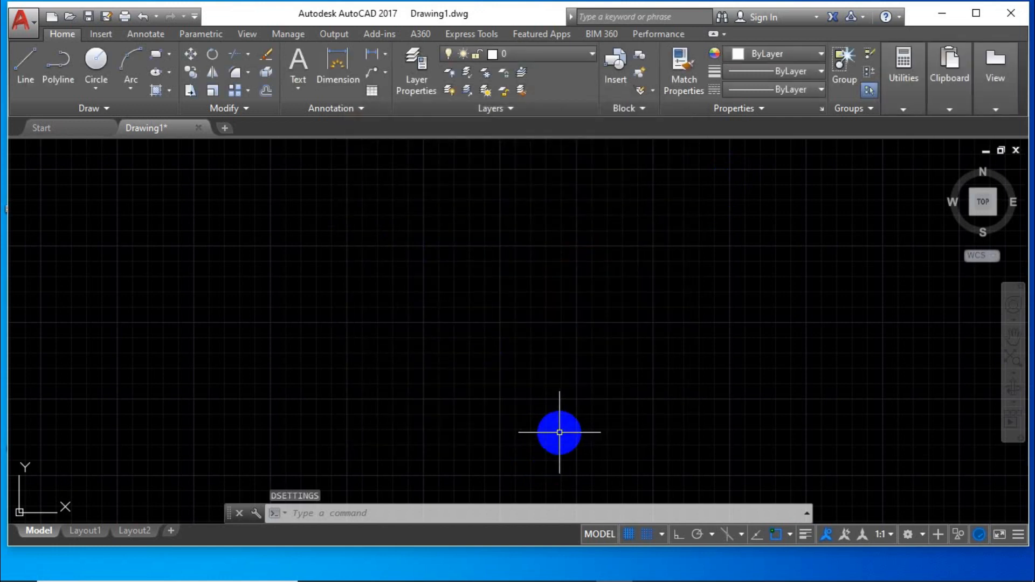
Step: Examine the paper space layouts by switching from model space to Layout1 and Layout2, and return to Layout1
click(646, 517)
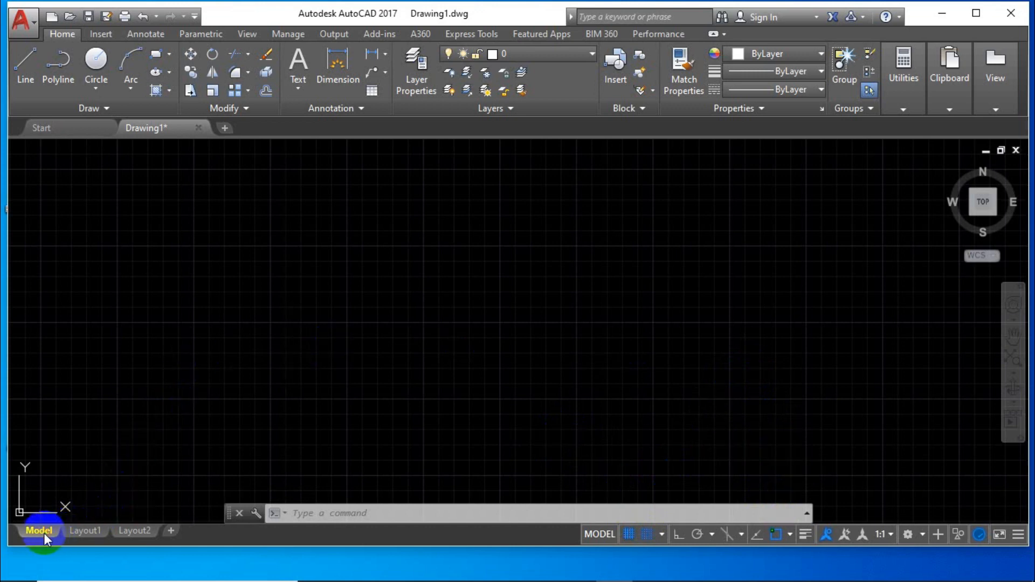
click(85, 528)
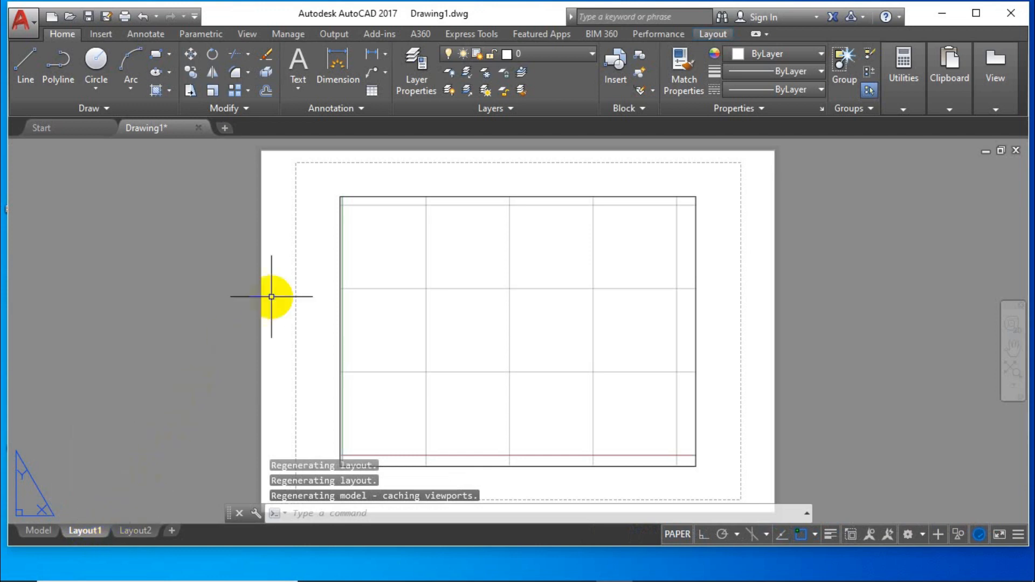
click(140, 533)
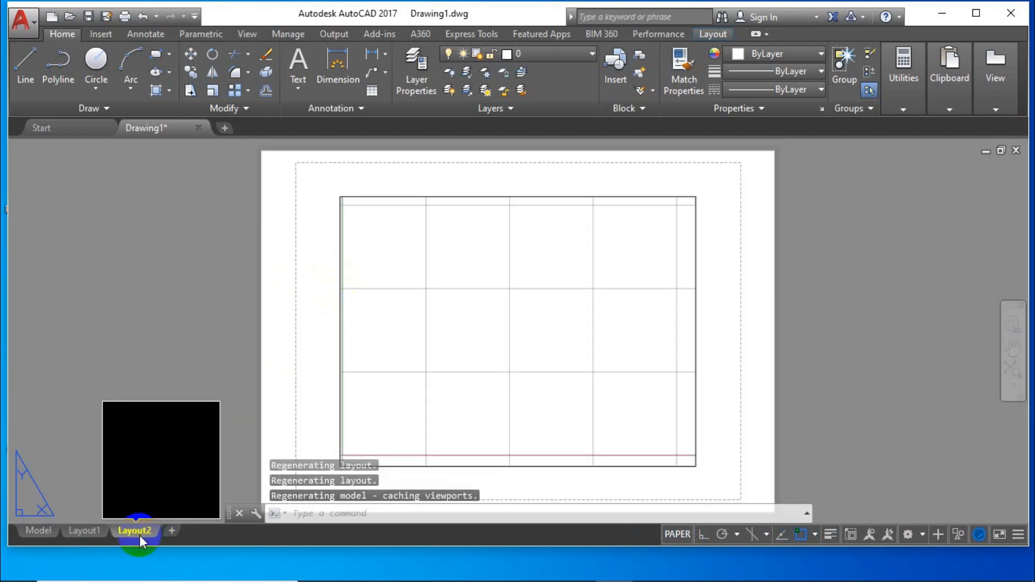
click(86, 532)
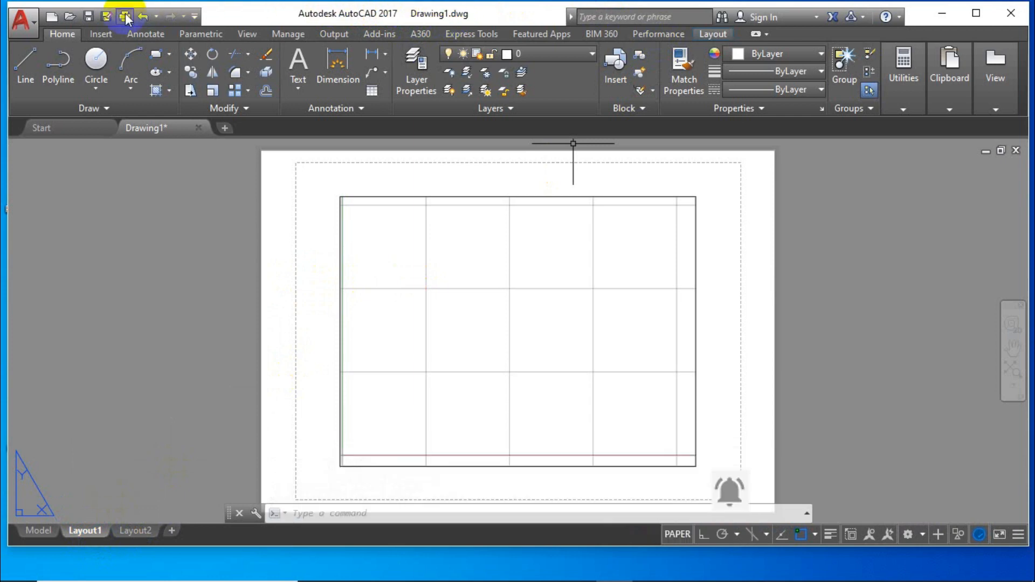
Step: Try to open a drawing file named LATIHAN 1 from the Documents folder, and cancel the file selection
click(72, 17)
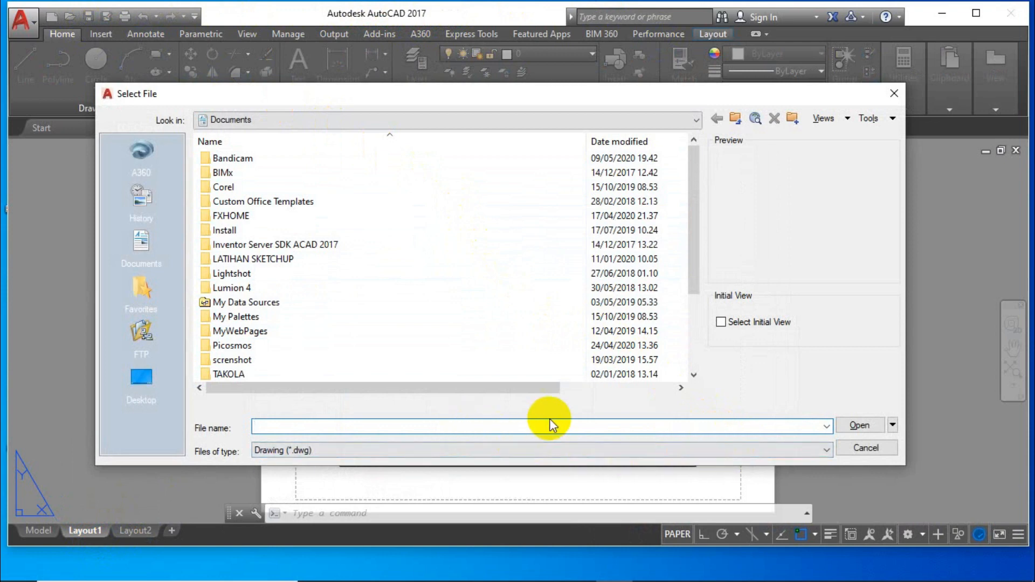
text(LAT)
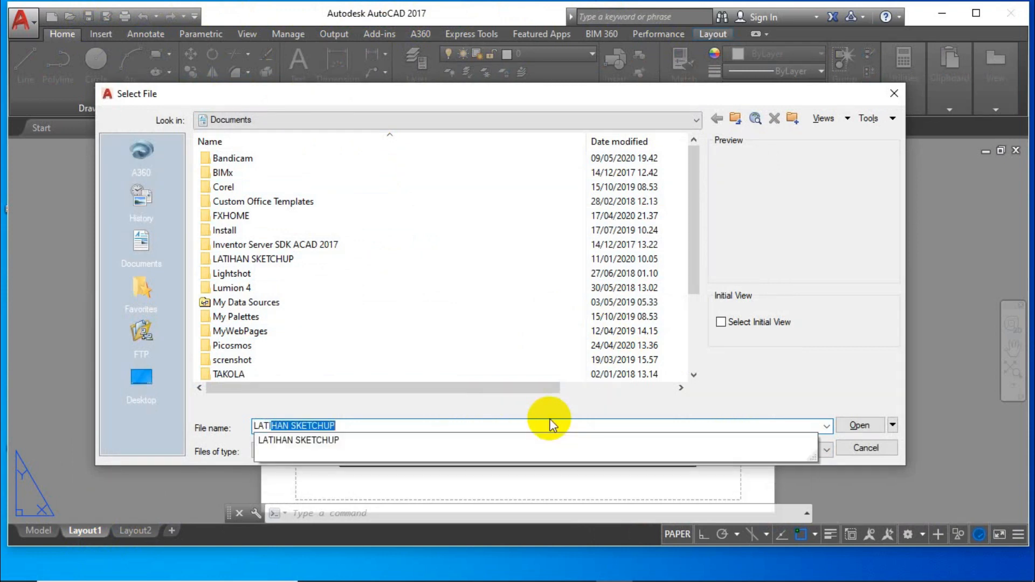
text(IHAN 1)
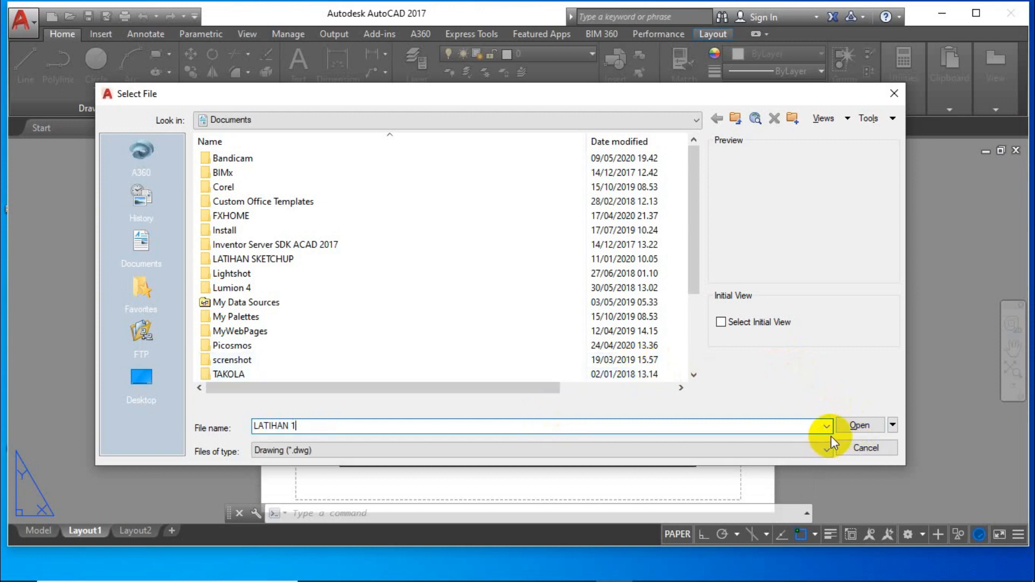
click(863, 425)
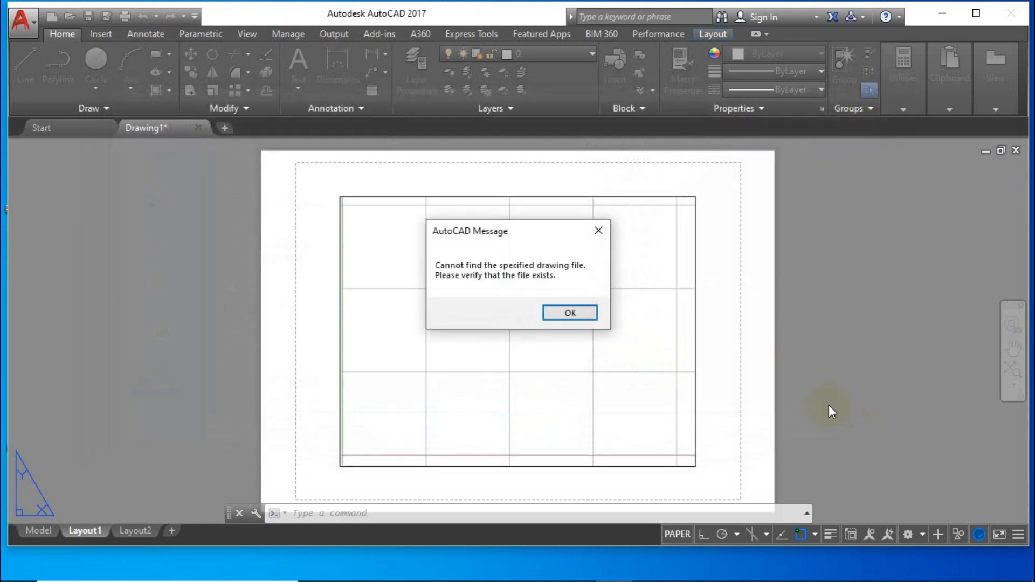
click(576, 312)
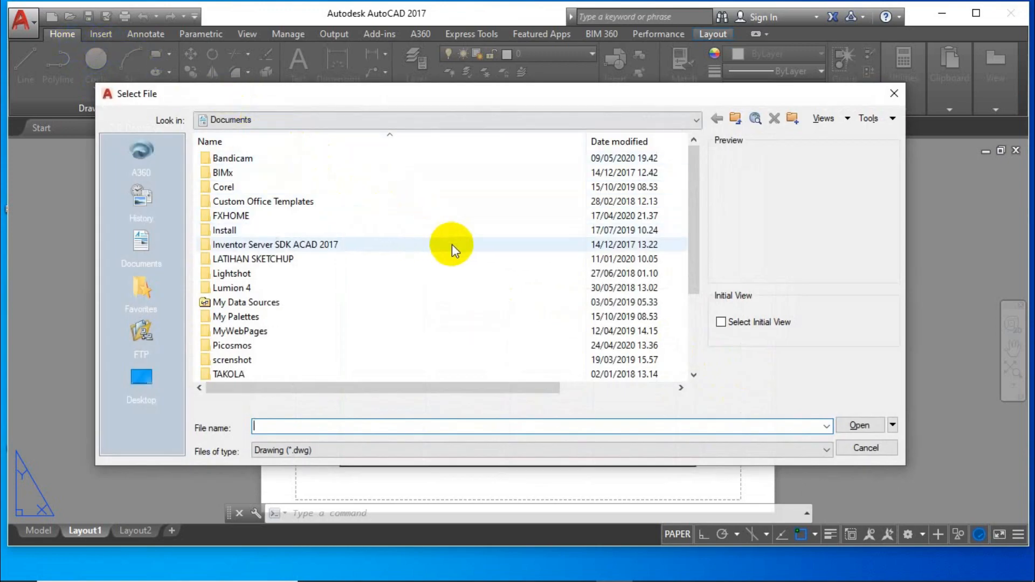
key(Escape)
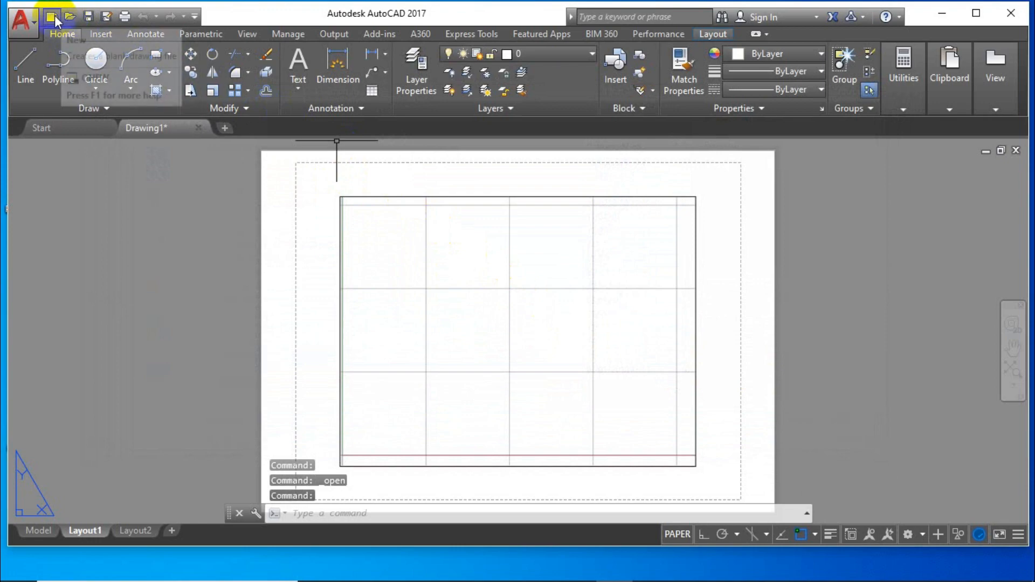
Step: Save the drawing as LATIHAN 1 in the Documents folder and return to model space
click(89, 17)
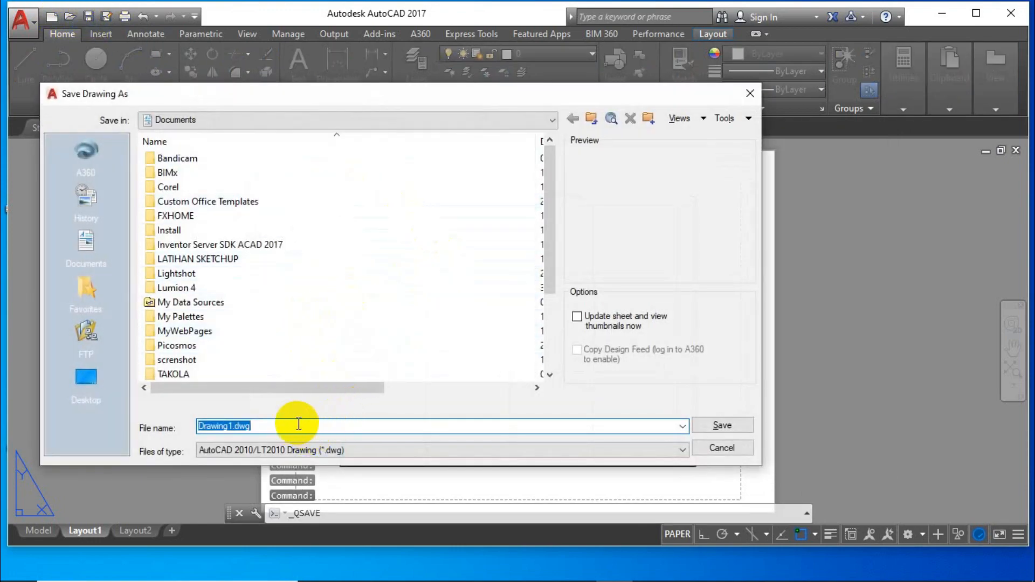
text(LATI)
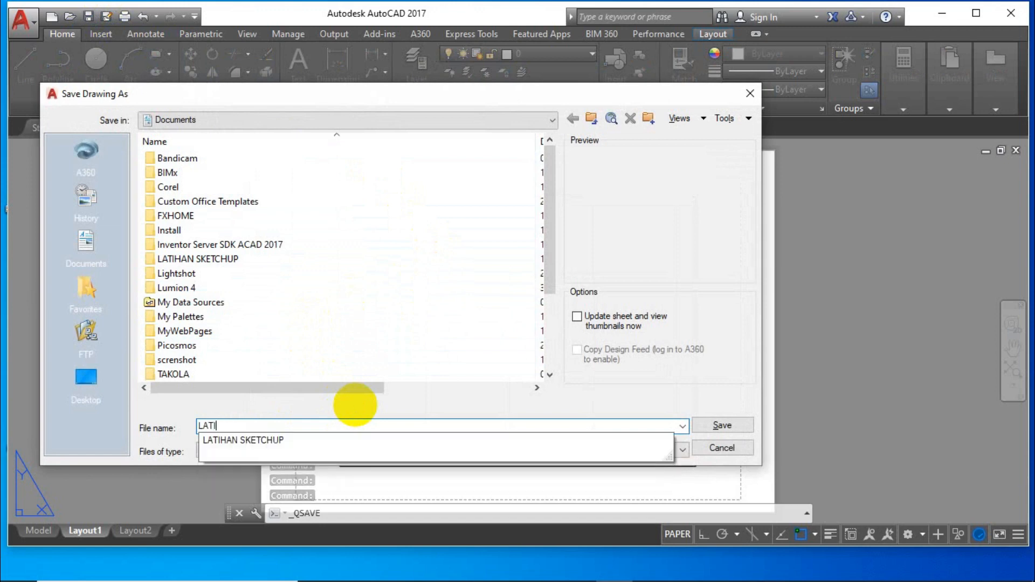
text(HAN 1)
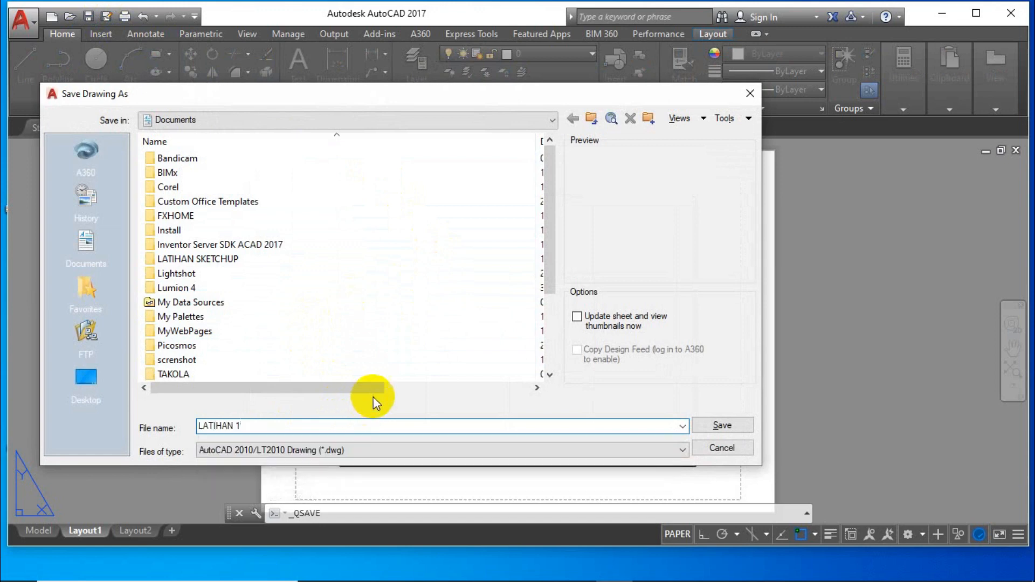
click(709, 424)
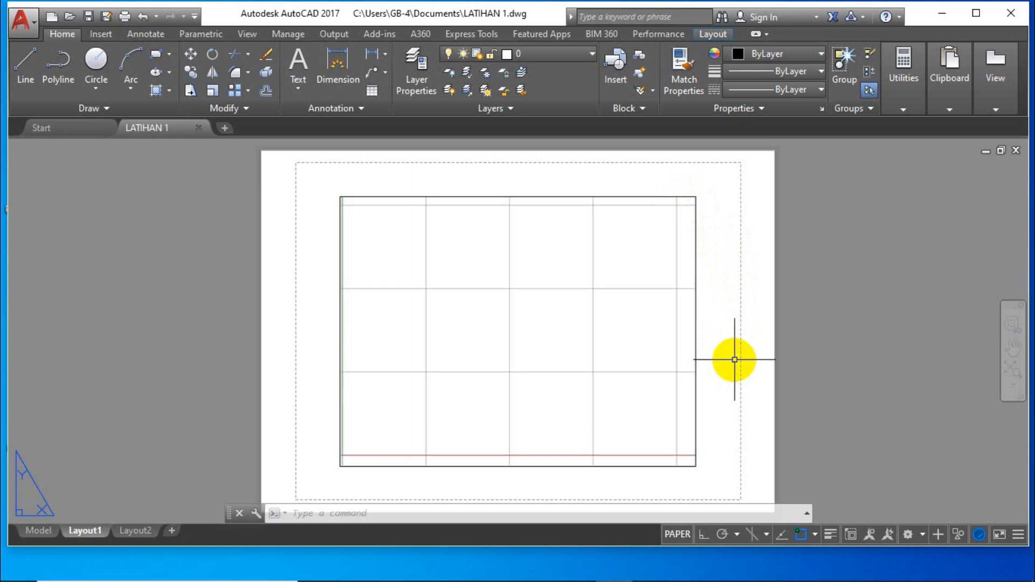
click(38, 531)
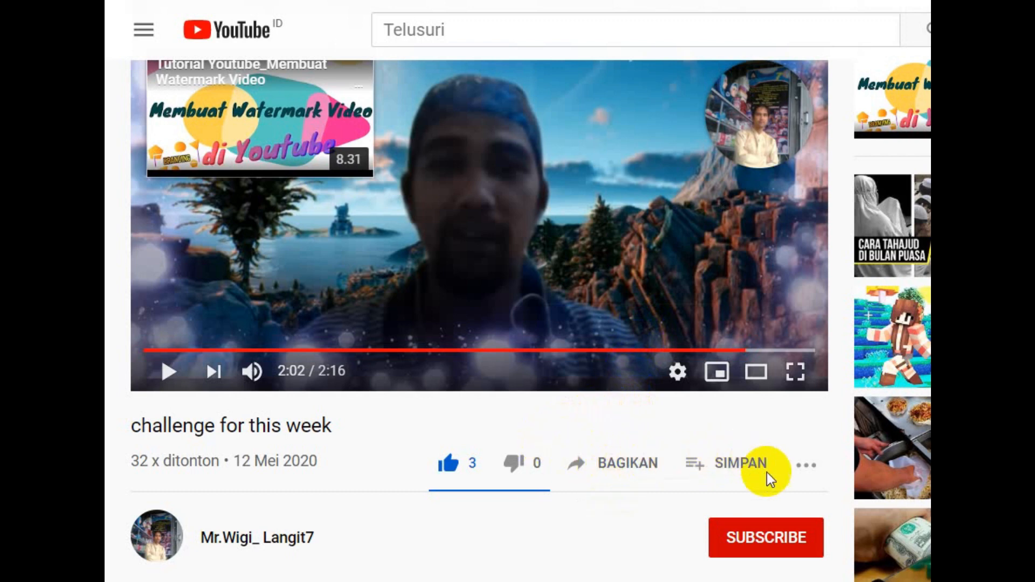
Step: Switch to YouTube, subscribe to the channel of the video "challenge for this week", and set its notifications to Semua
click(771, 550)
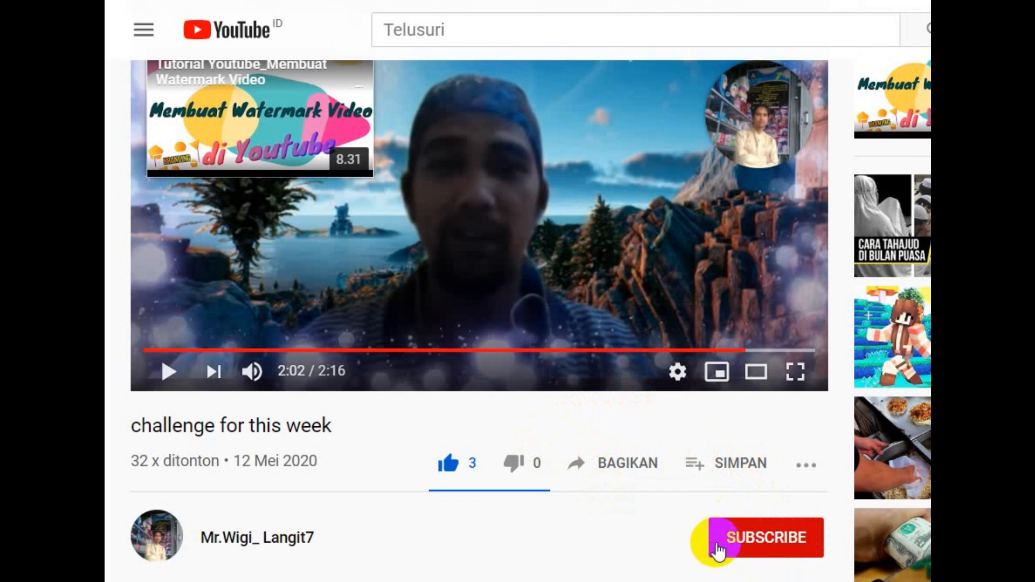
click(734, 547)
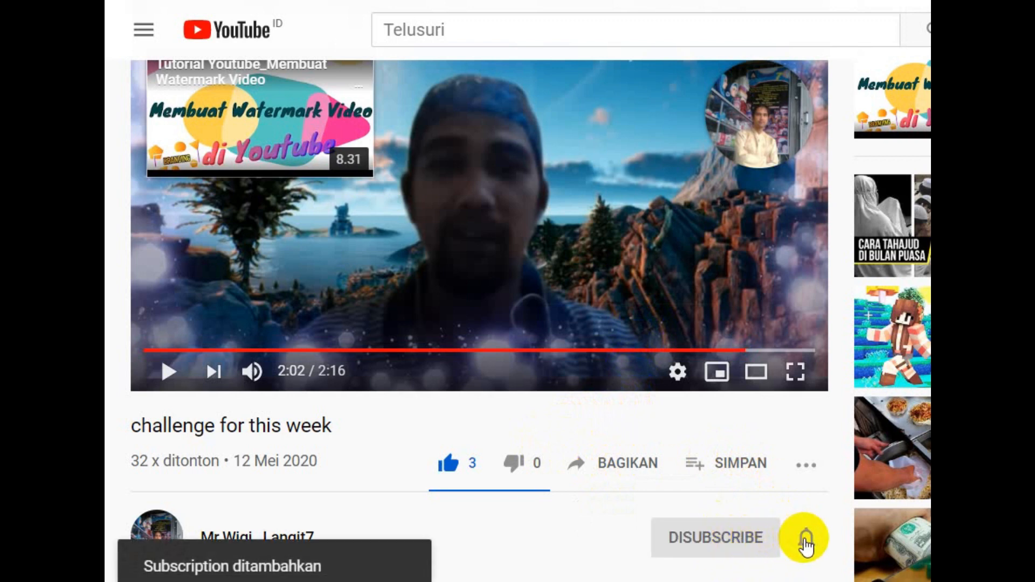
click(805, 539)
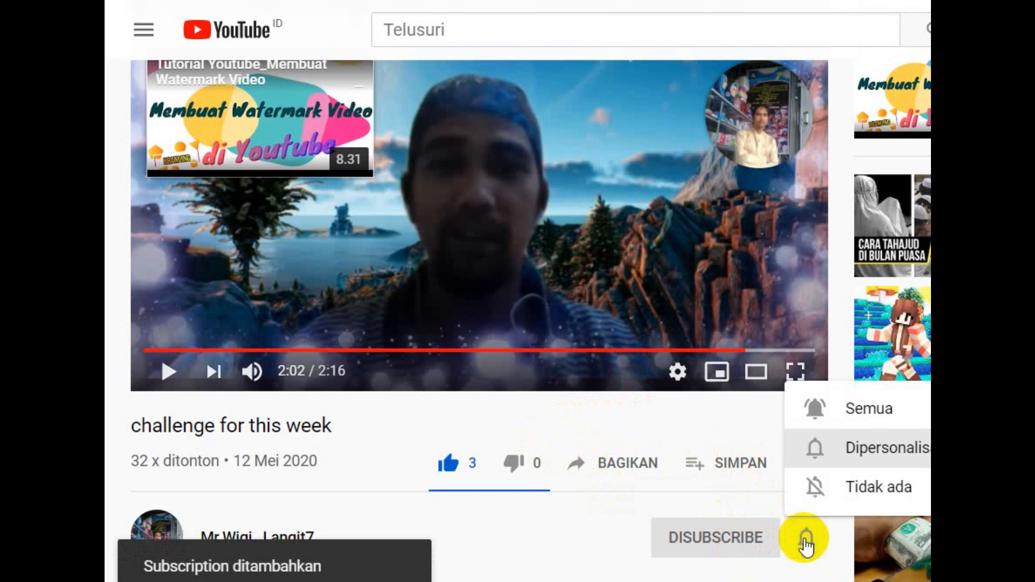
click(847, 410)
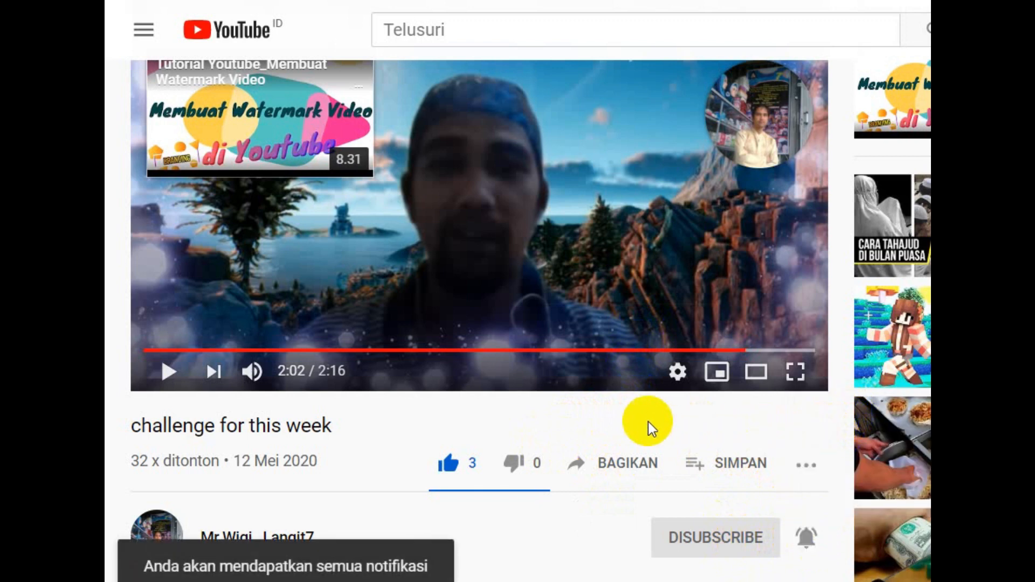
Step: Try the like and dislike ratings on the video, and restore the like
click(472, 468)
click(471, 471)
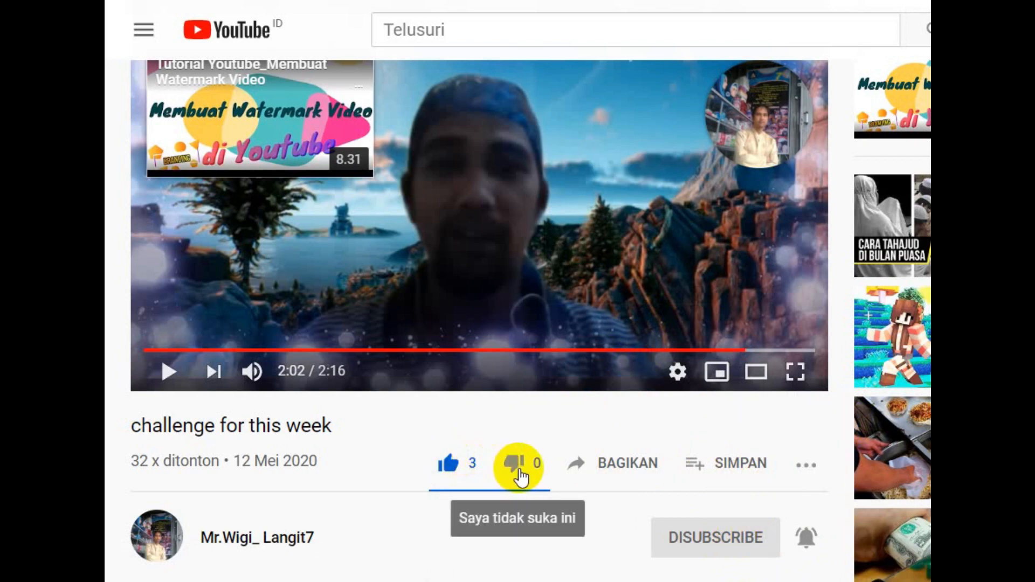
click(518, 471)
click(471, 472)
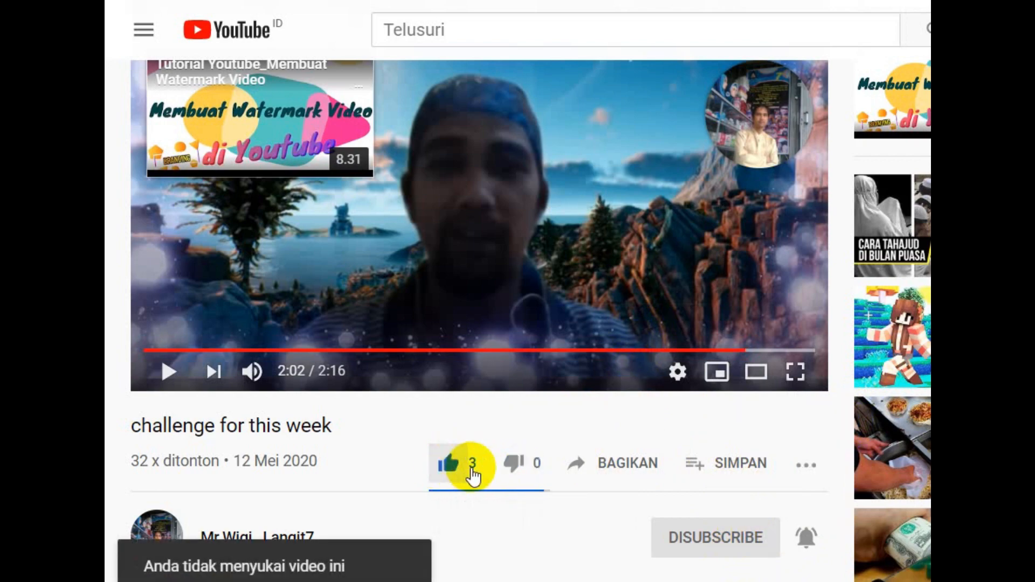
Step: Post the public comment "kkk" on the video and return to the video player
scroll(533, 445, down, 5)
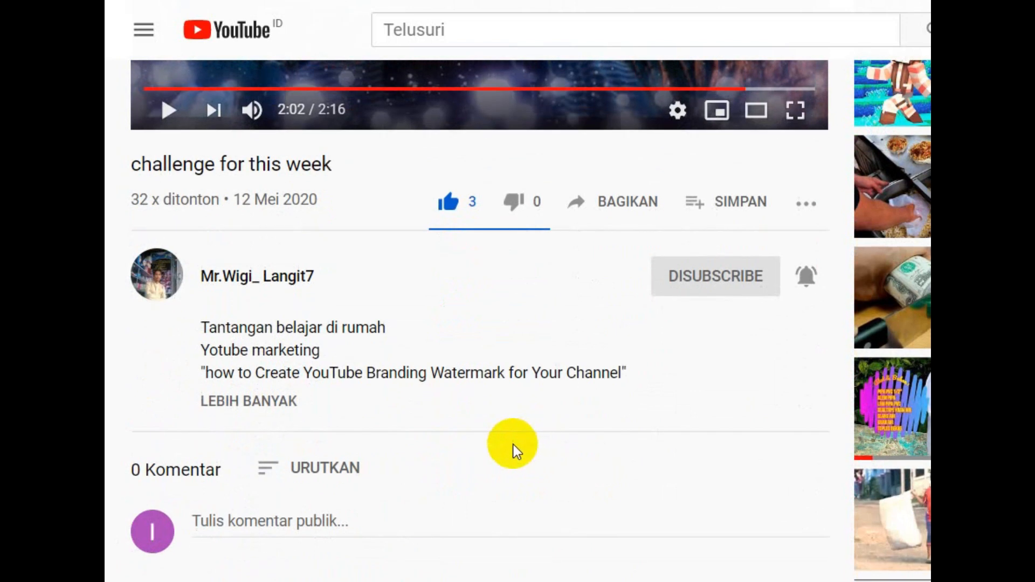
scroll(513, 445, down, 2)
click(315, 431)
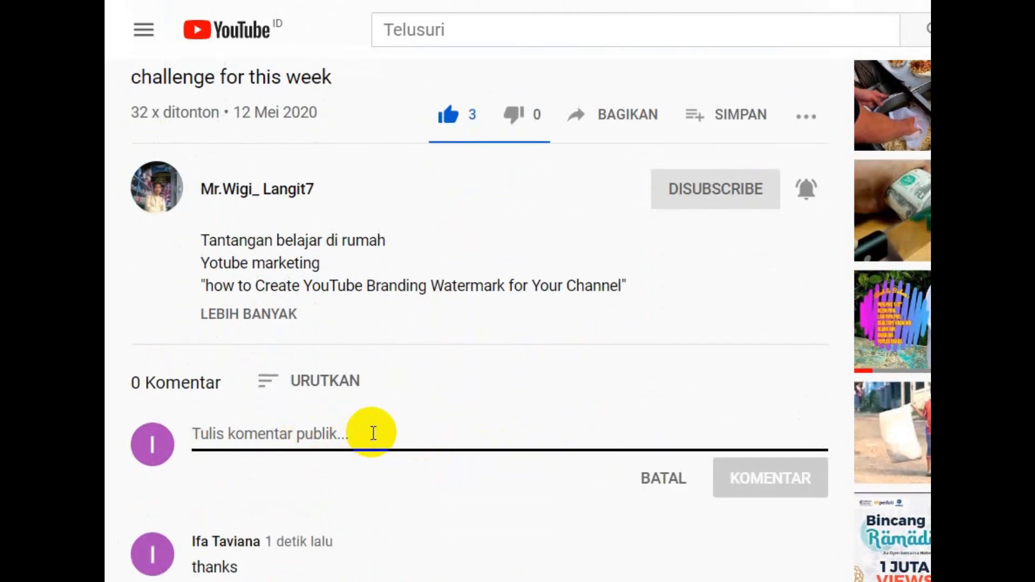
text(kkk)
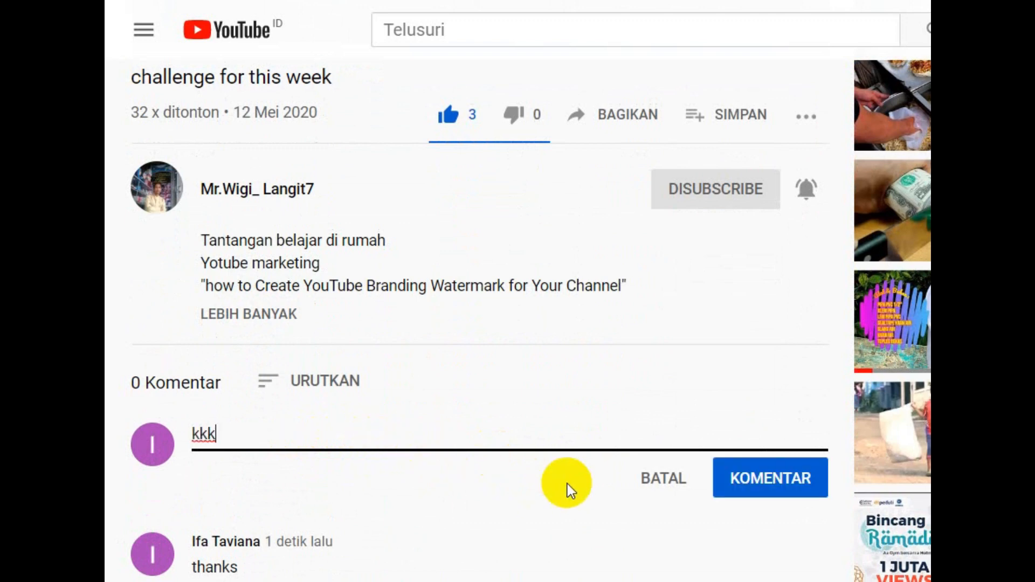
click(736, 490)
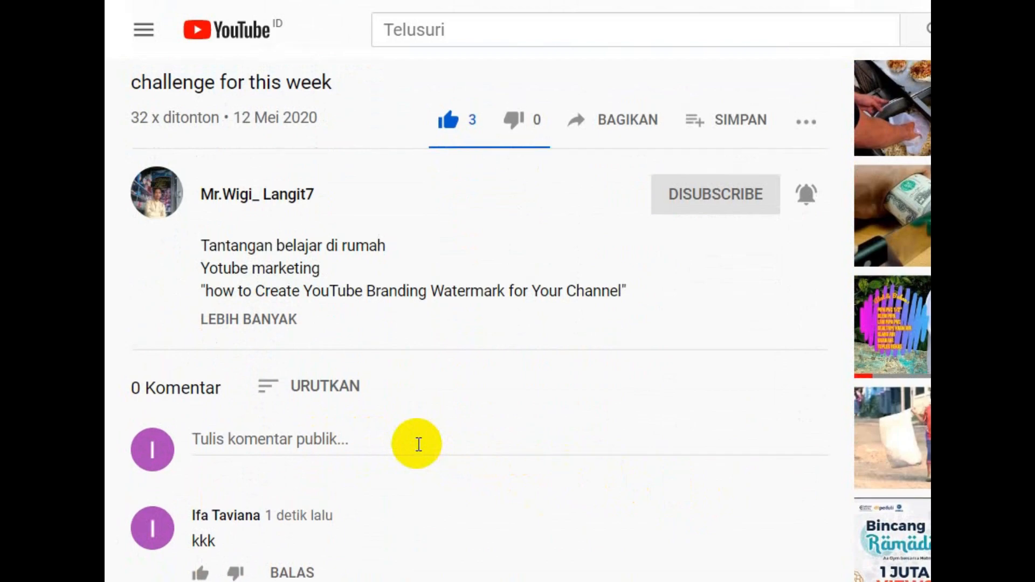
scroll(418, 444, up, 6)
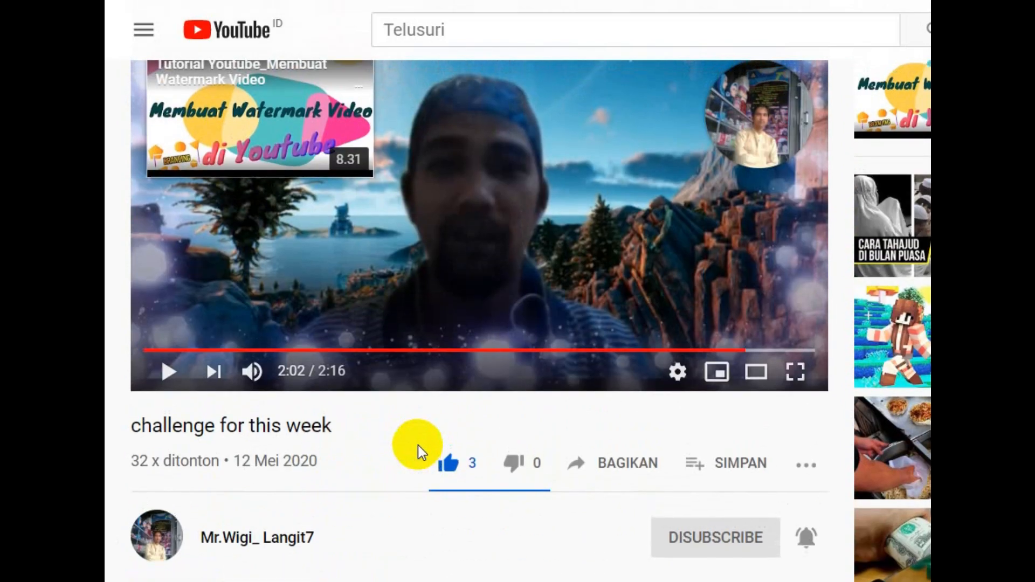